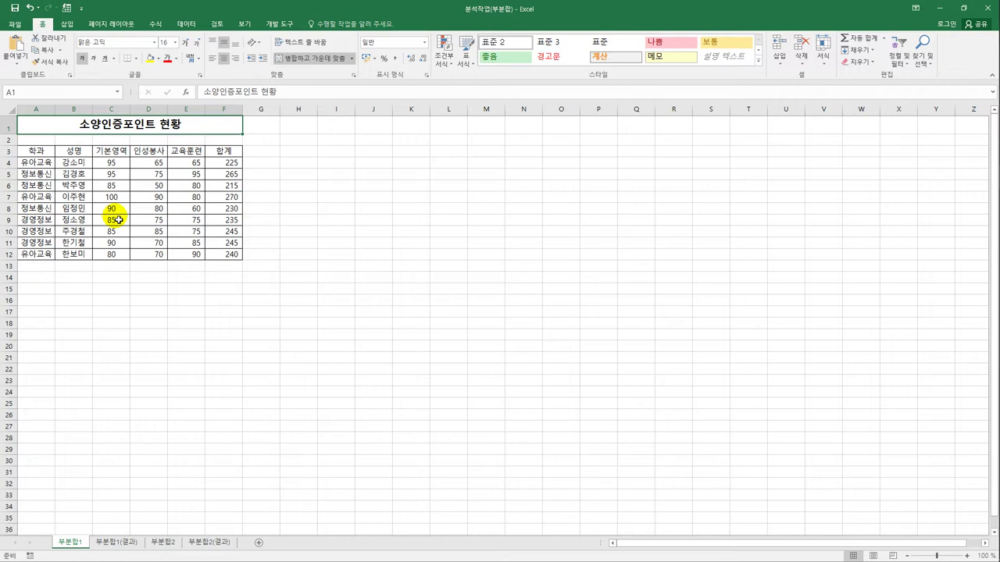
Examine how the departments in the 학과 column are ordered, especially the scattered 유아교육 rows.
click(24, 152)
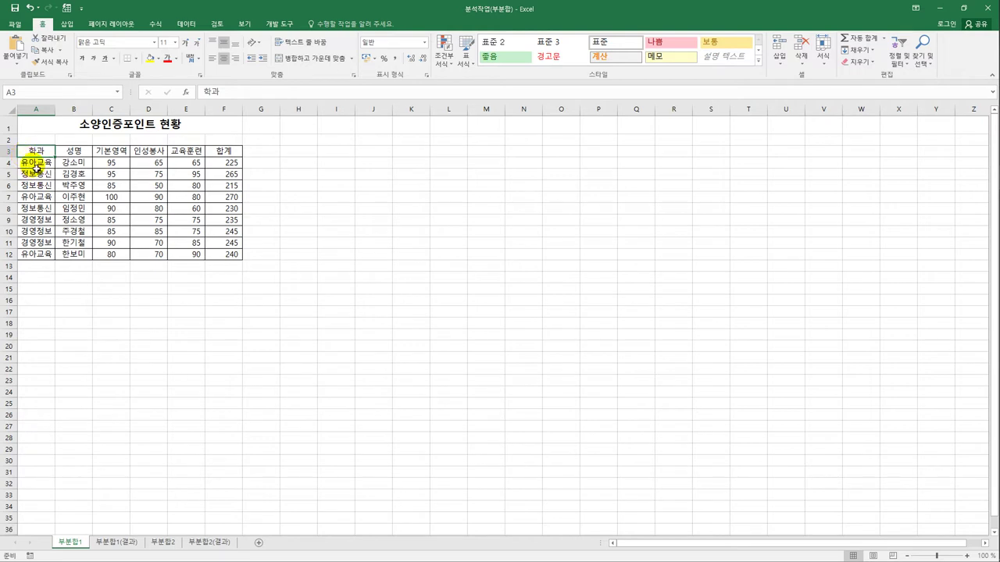
drag(33, 164, 34, 254)
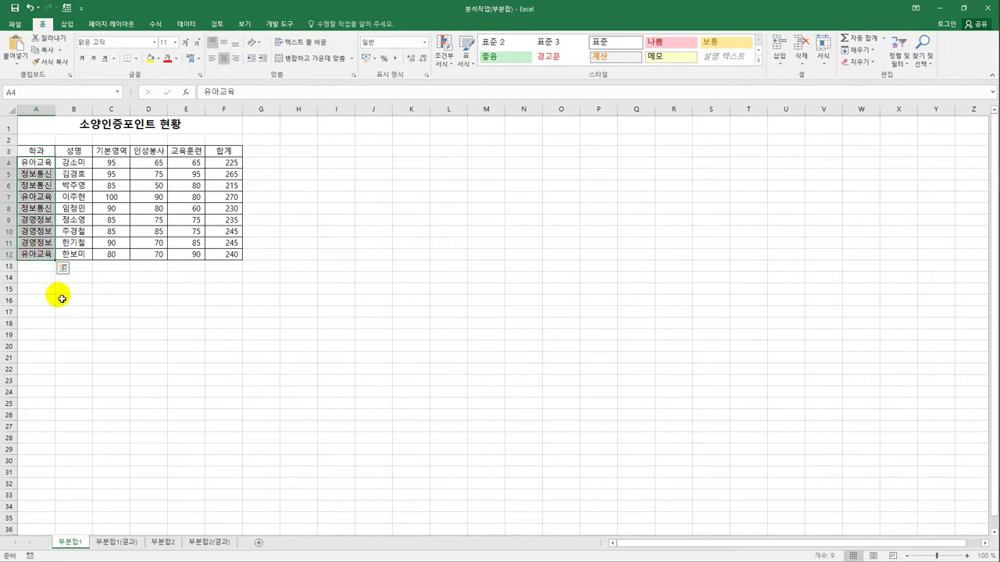
click(46, 169)
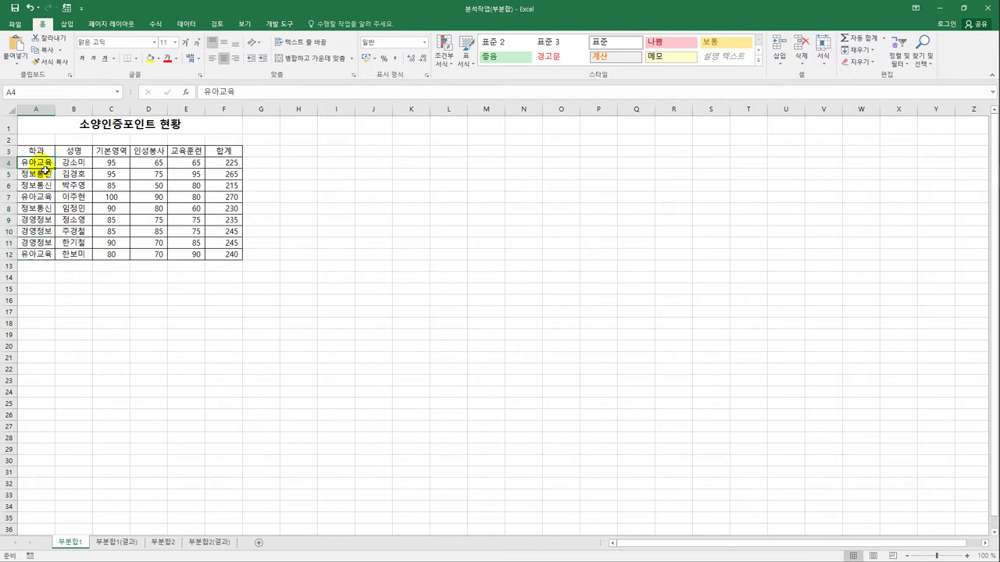
click(45, 254)
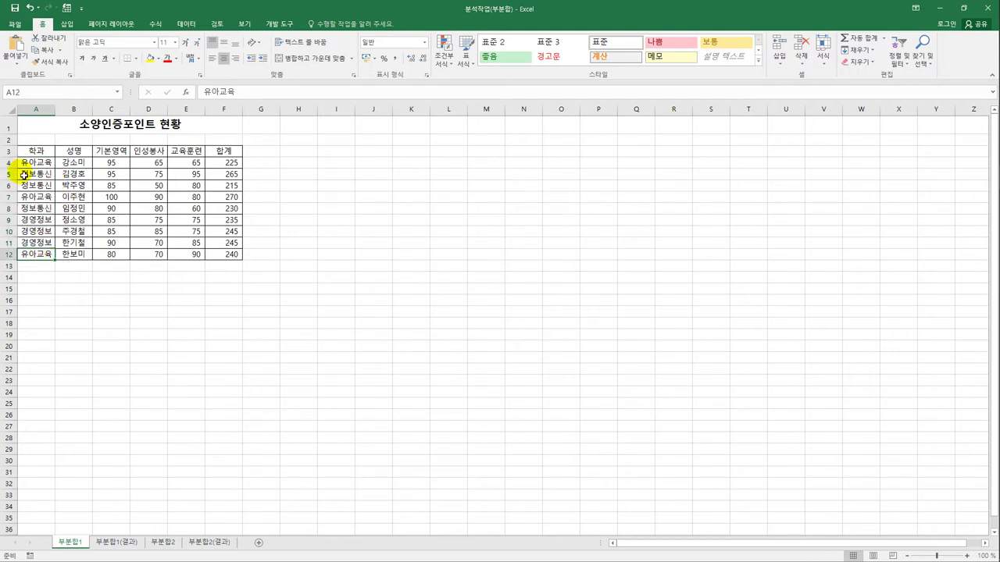
drag(32, 163, 213, 162)
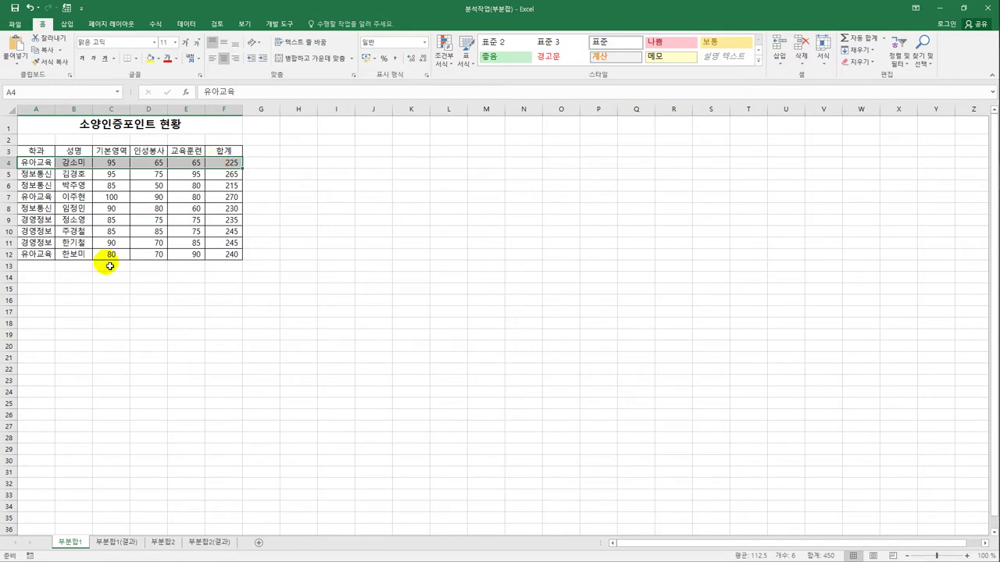
drag(28, 256, 214, 261)
drag(28, 197, 220, 202)
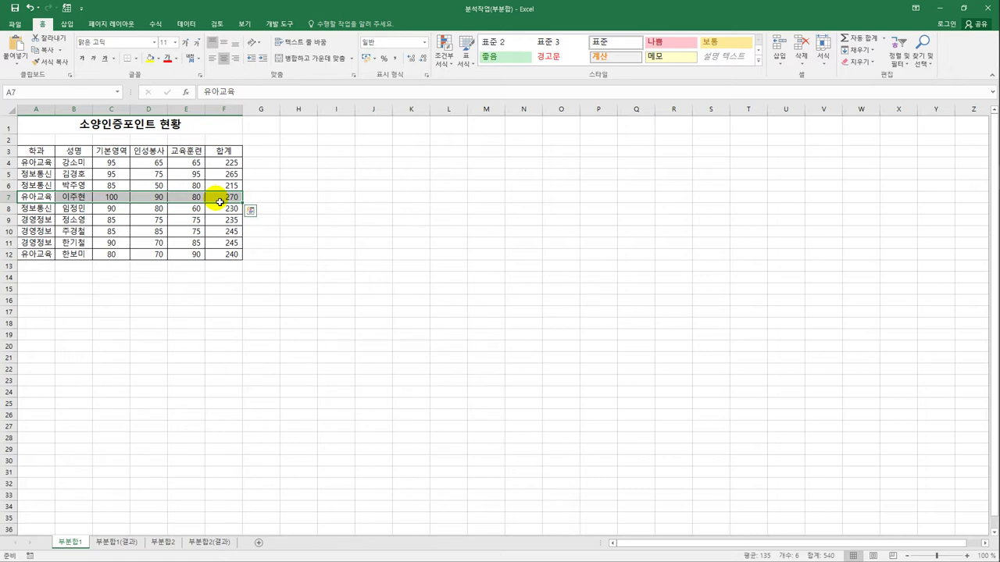
Sort the 소양인증포인트 현황 table by 학과 in ascending order.
click(49, 154)
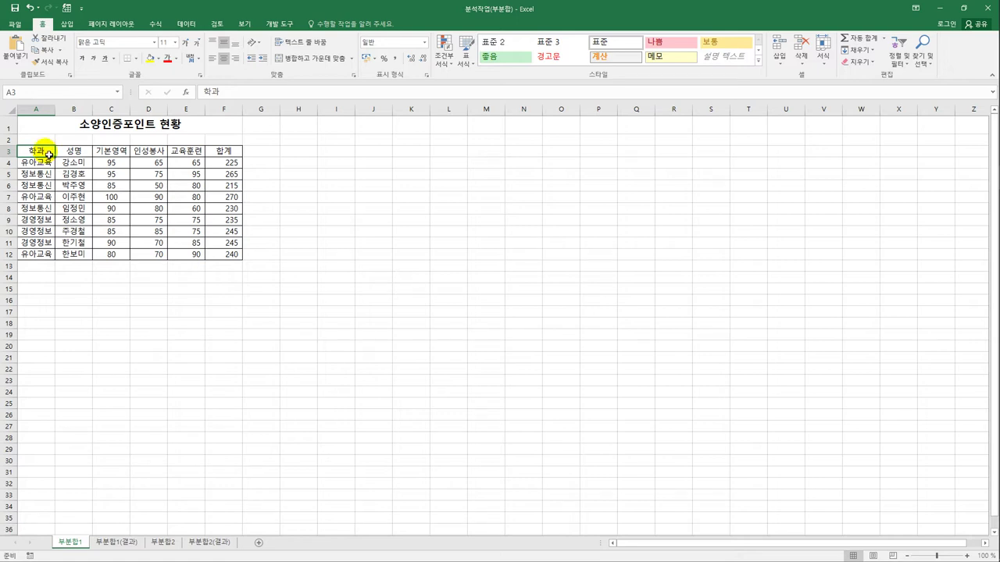
click(178, 26)
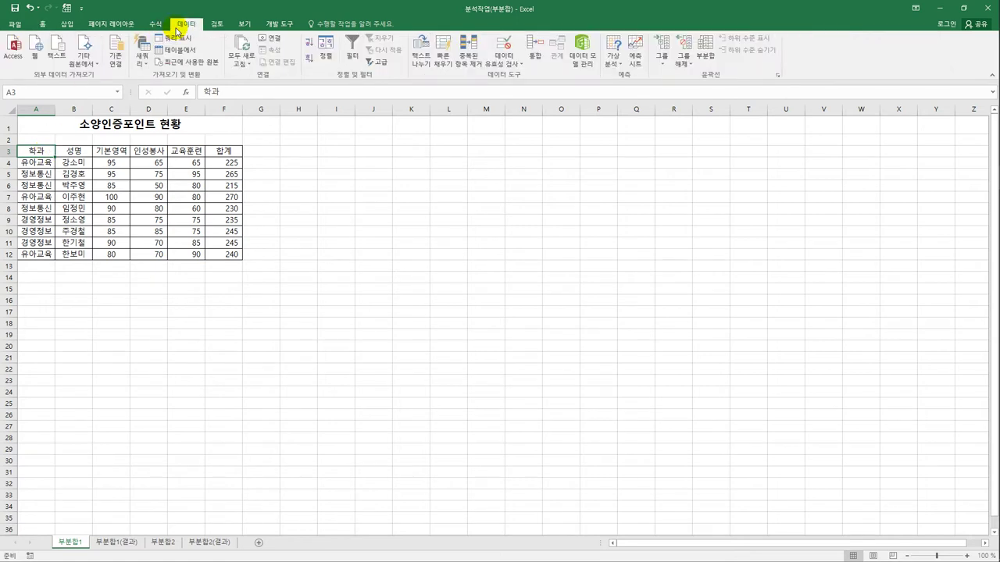
click(308, 44)
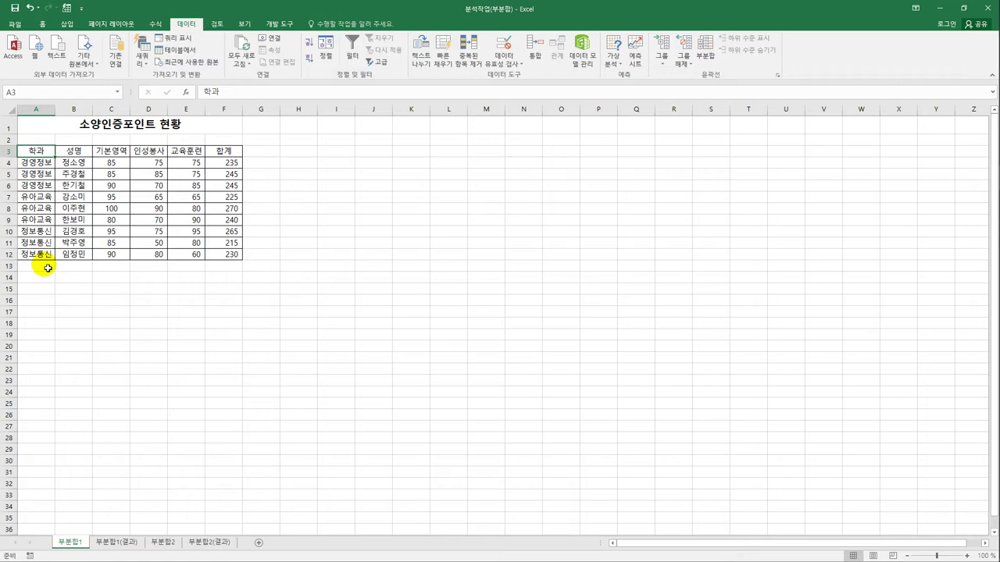
Add subtotals grouped by 학과 that calculate the 최소값 of 합계.
click(705, 51)
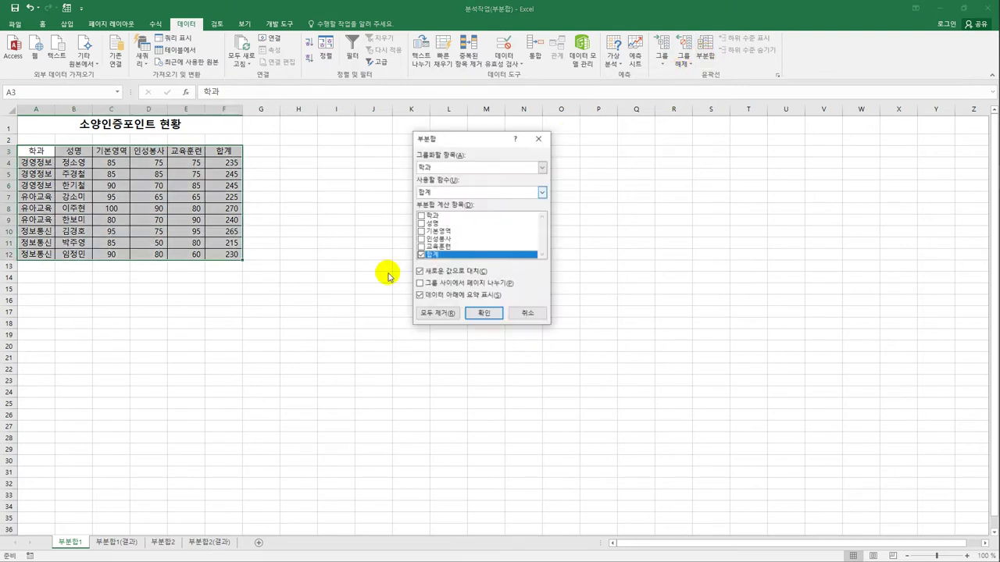
click(441, 170)
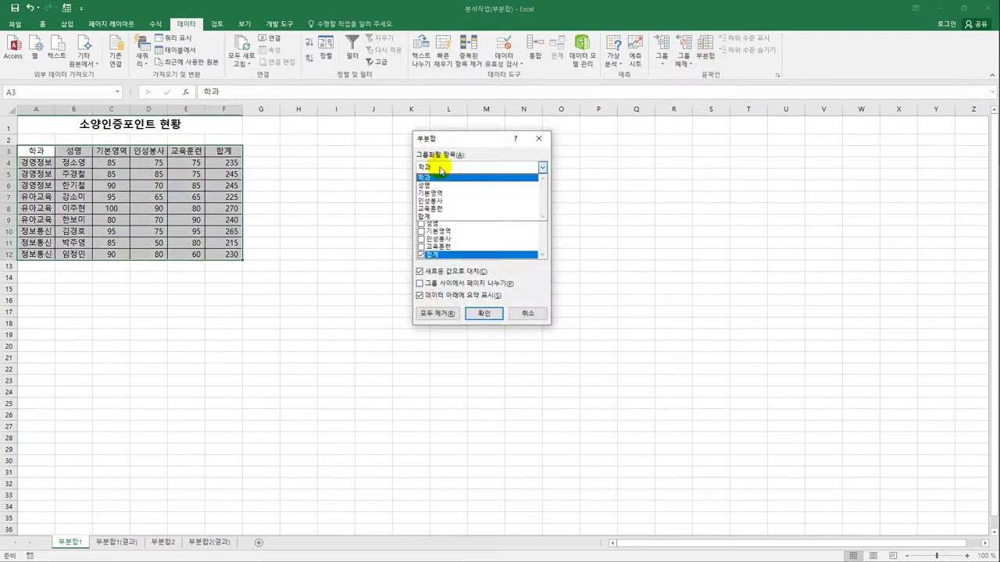
click(441, 178)
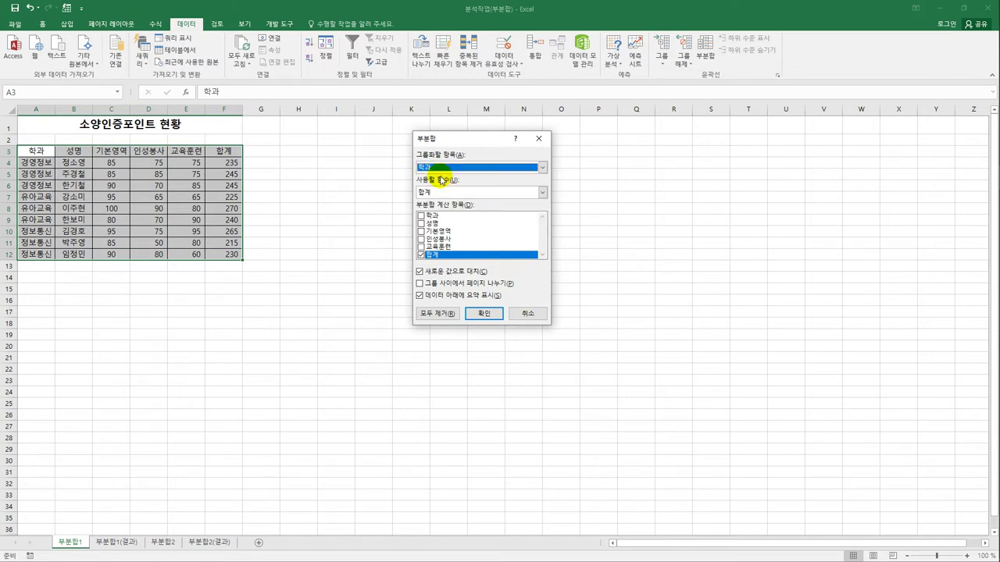
click(440, 167)
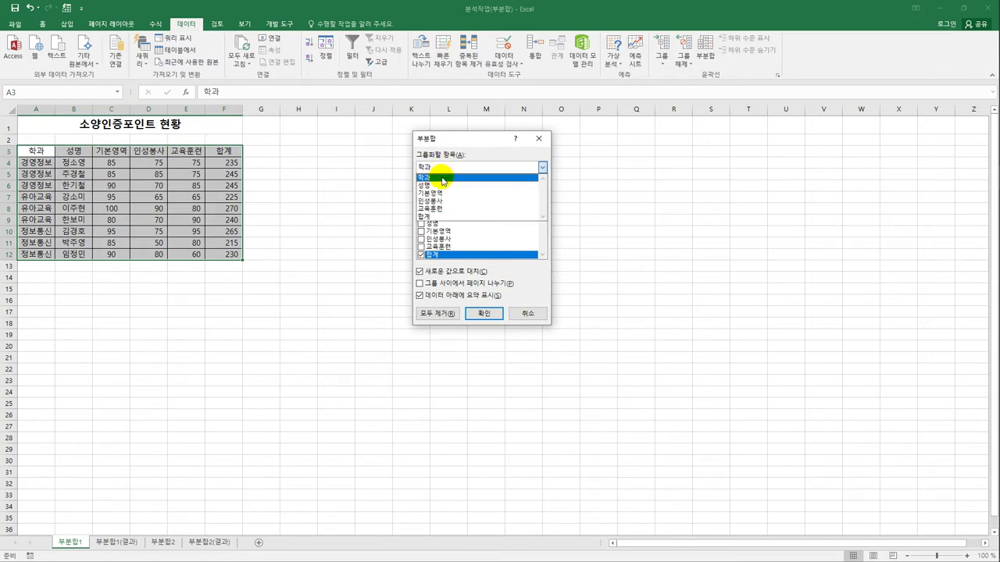
click(443, 176)
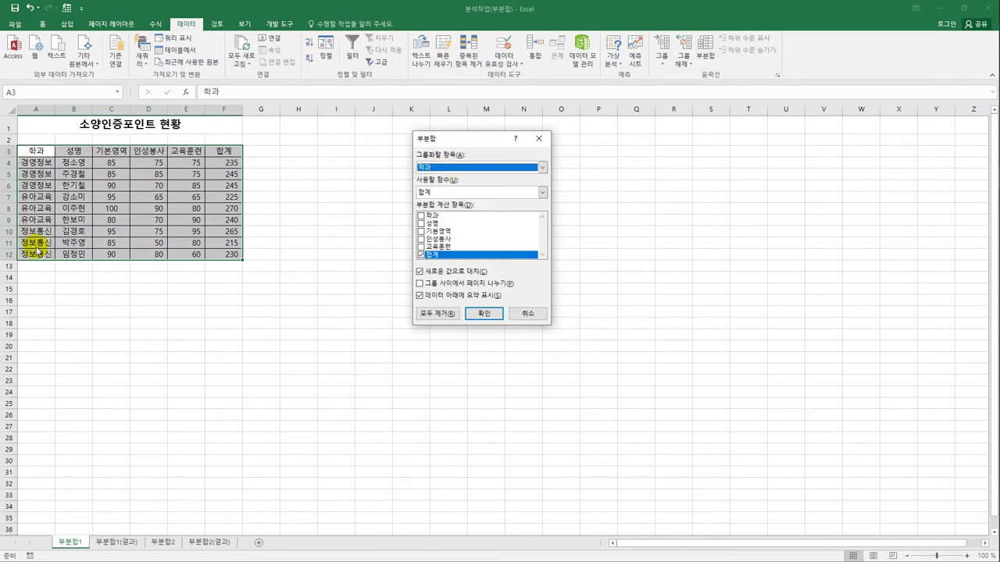
click(453, 191)
click(443, 236)
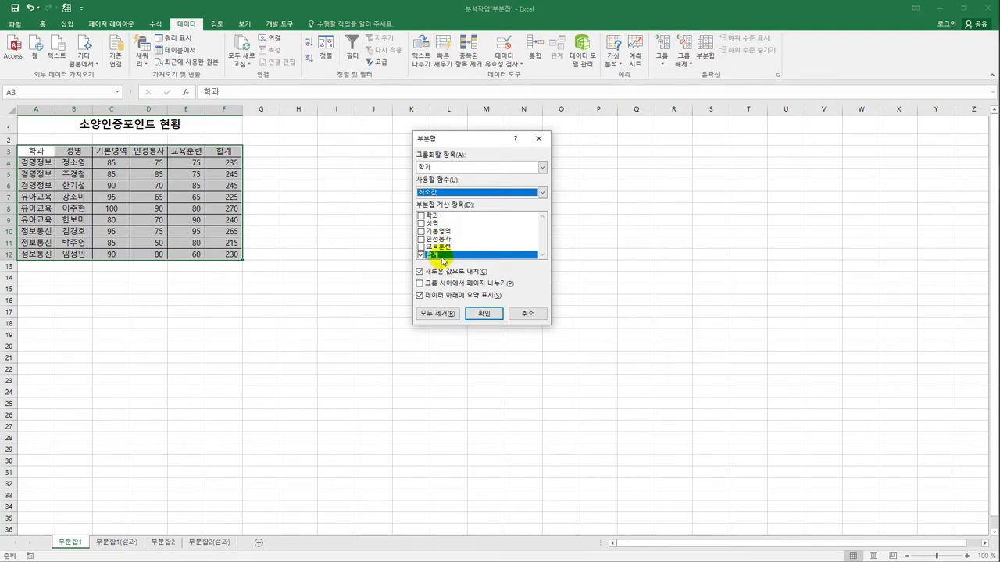
click(480, 314)
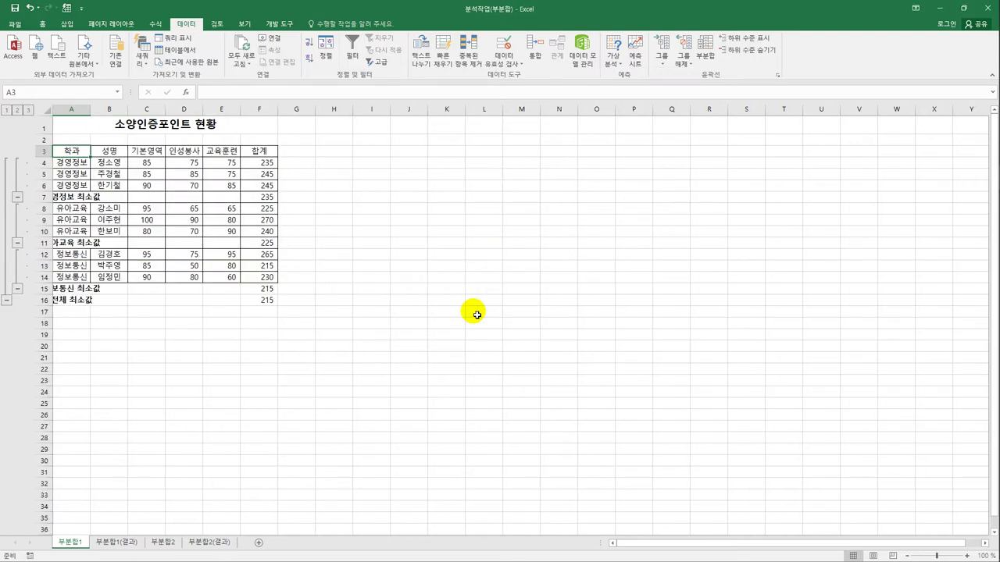
Widen column A to fit the subtotal labels and check the subtotal formulas of each department in the 합계 column.
drag(90, 109, 121, 180)
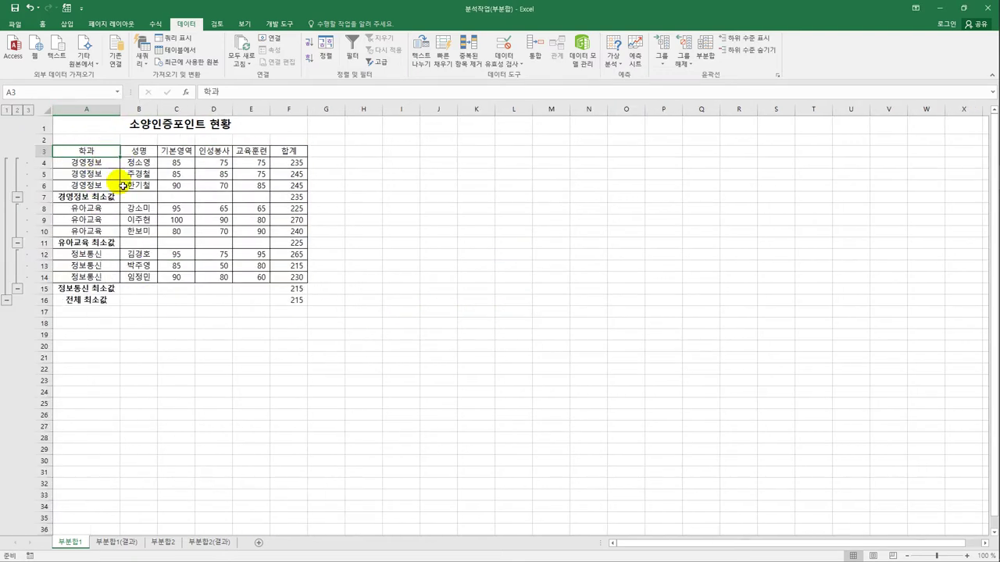
click(292, 197)
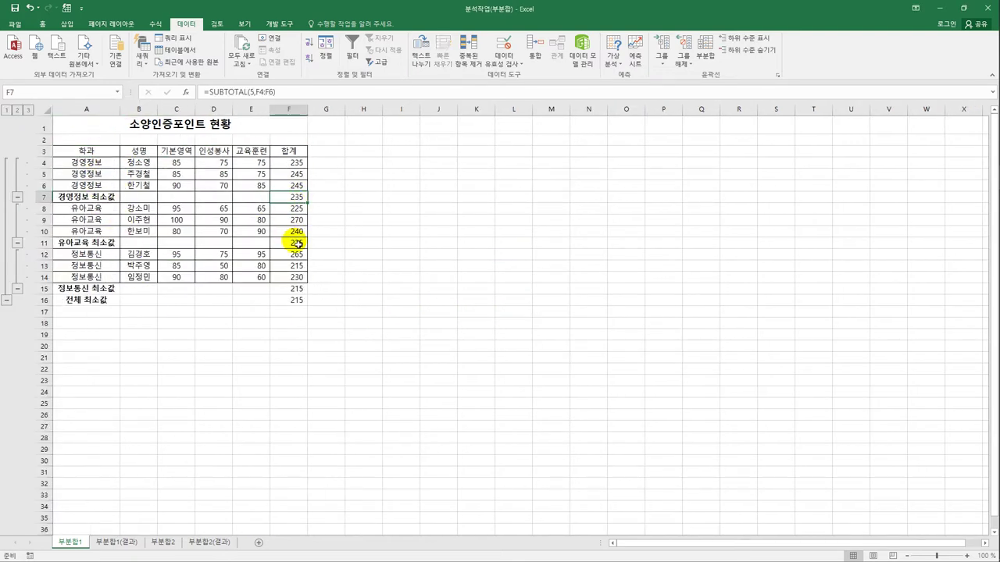
click(297, 244)
click(301, 291)
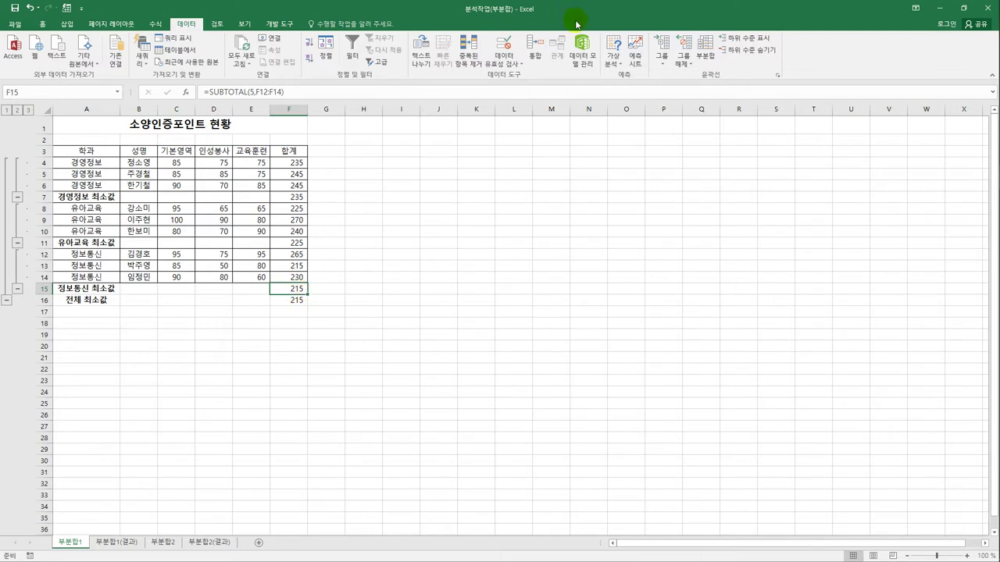
Apply 평균 subtotals by 학과 for 기본영역, 인성봉사 and 교육훈련 instead of 합계, replacing the current subtotals.
click(704, 53)
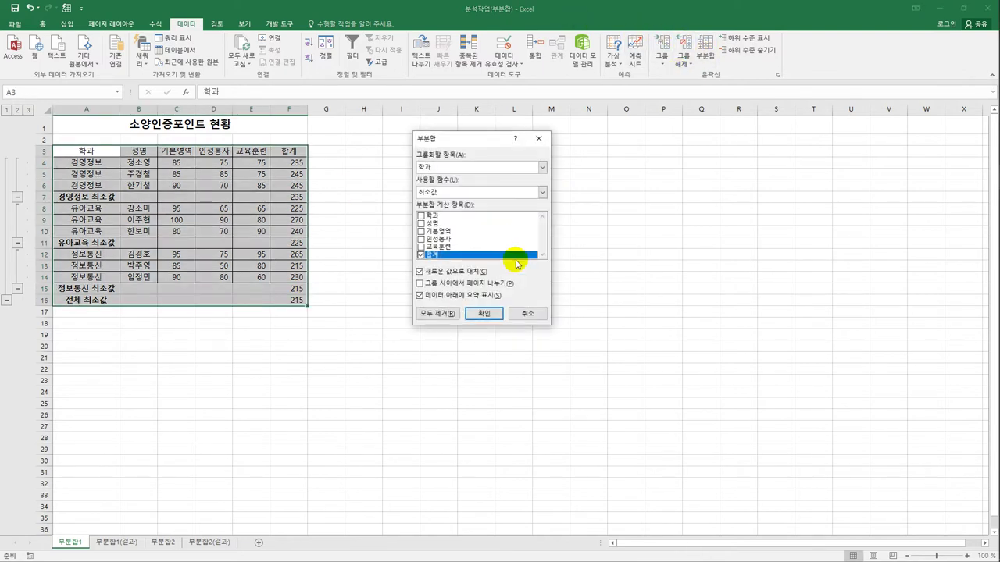
click(505, 193)
click(488, 218)
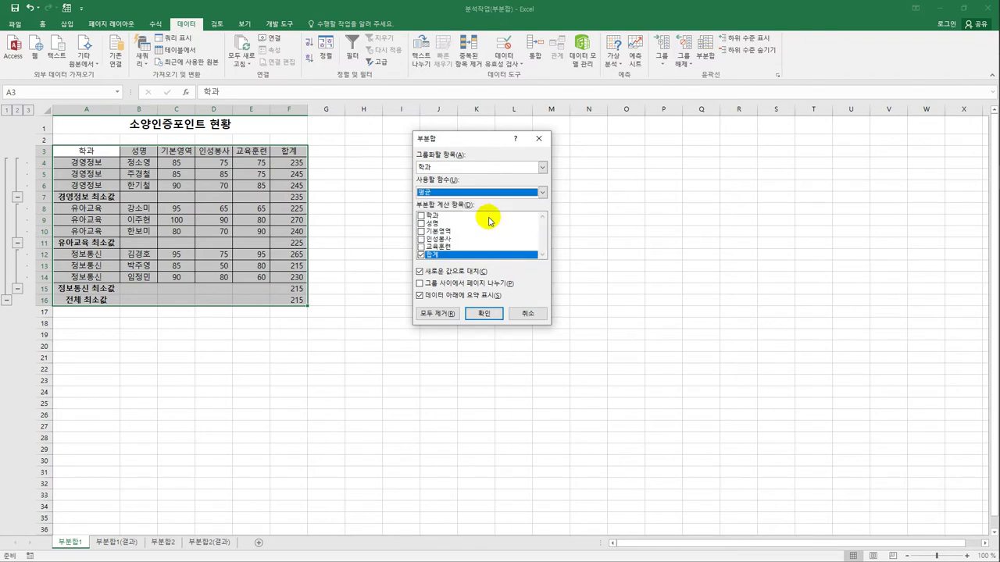
click(421, 256)
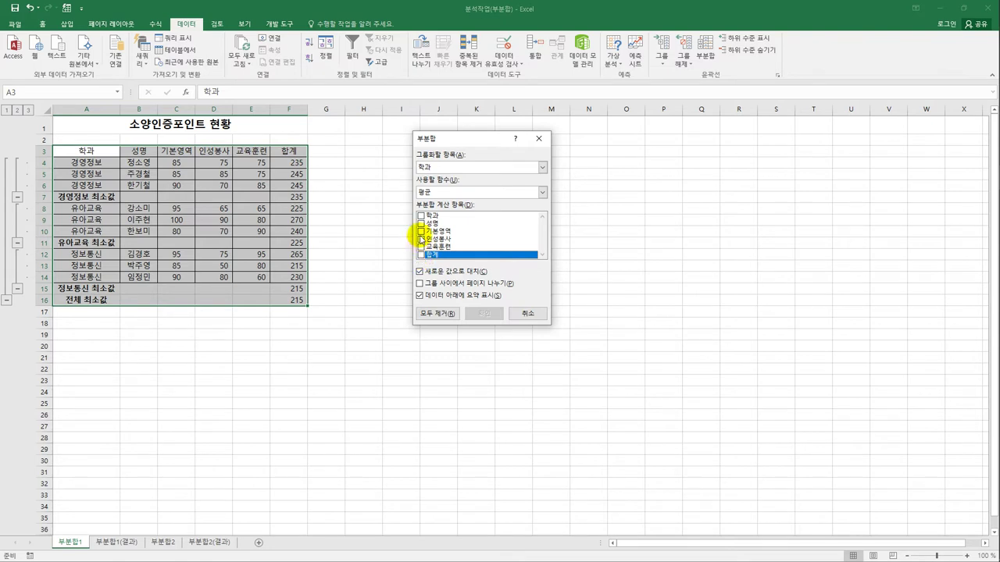
click(422, 231)
click(421, 239)
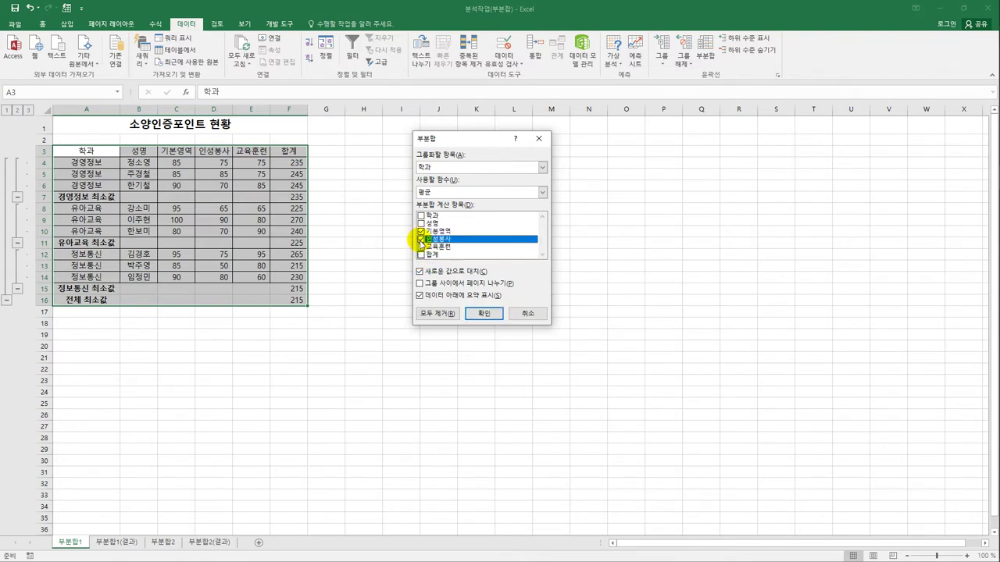
click(422, 247)
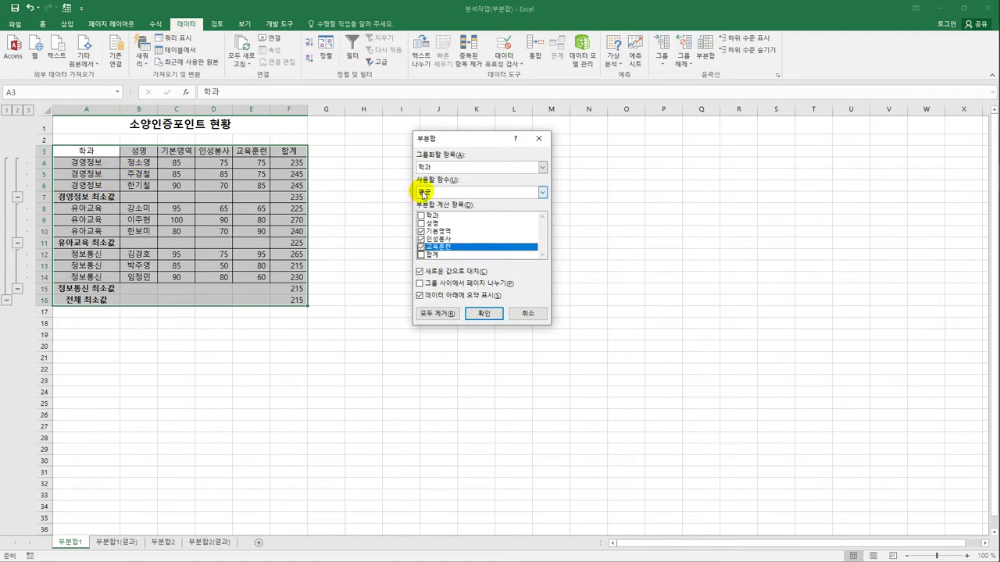
click(484, 314)
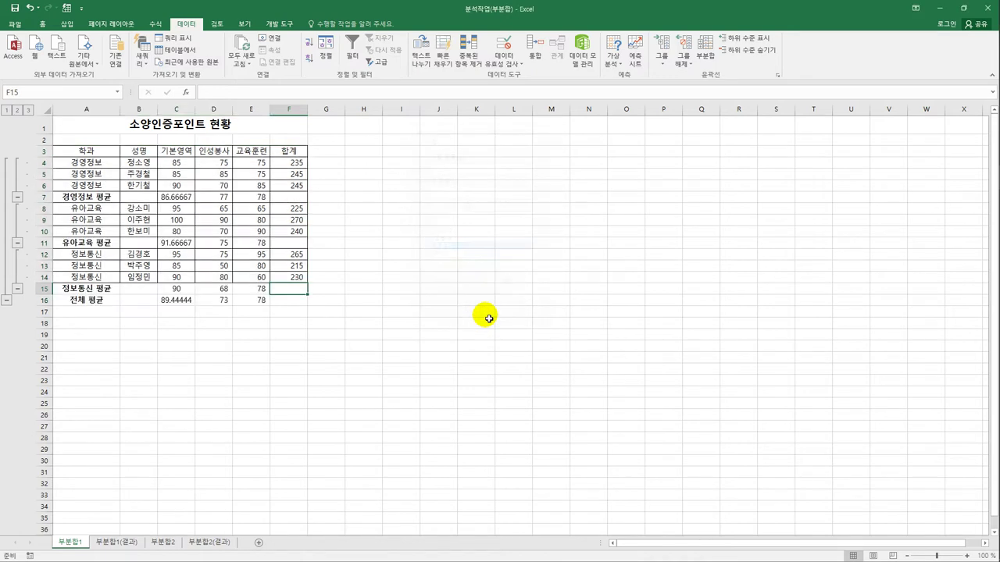
Remove all subtotals from the table.
click(106, 200)
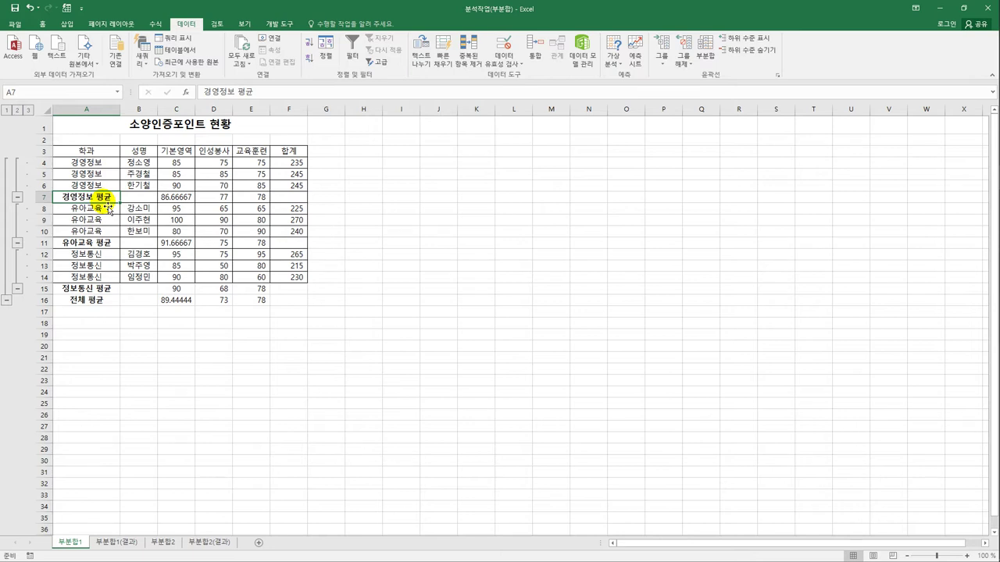
click(98, 150)
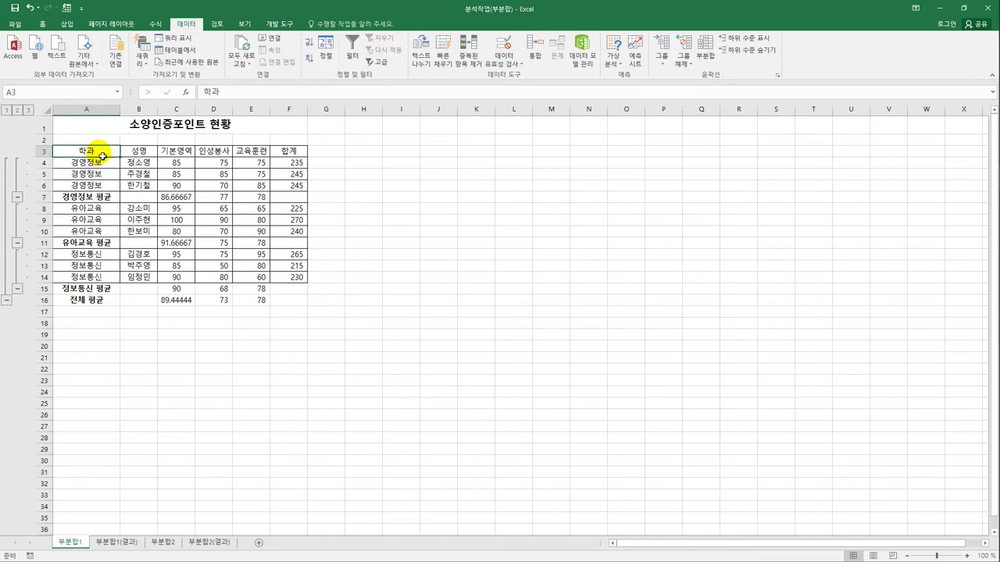
click(707, 50)
click(429, 316)
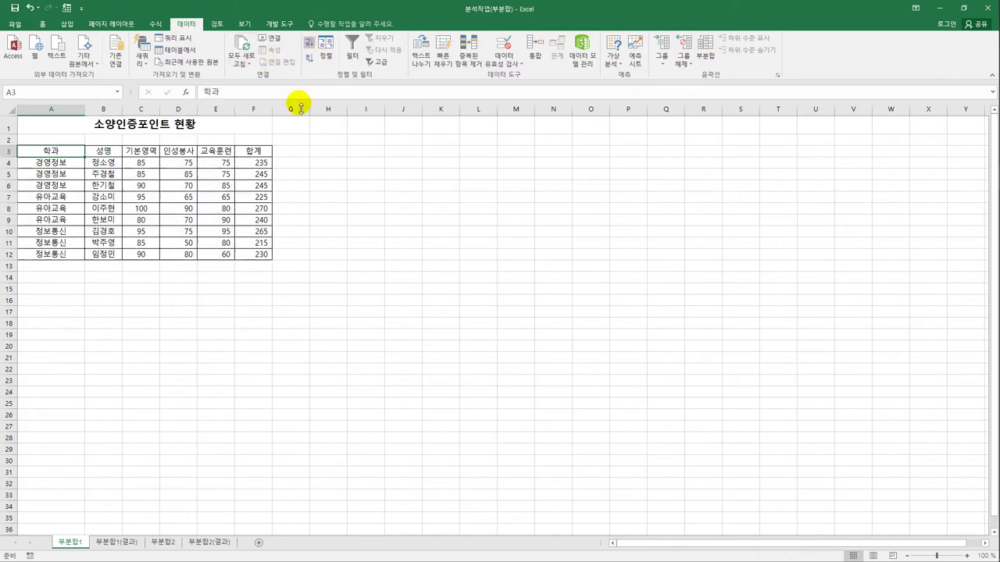
Add subtotals grouped by 학과 with the 최소값 function, calculating only 합계 and excluding 기본영역, 인성봉사 and 교육훈련.
click(707, 59)
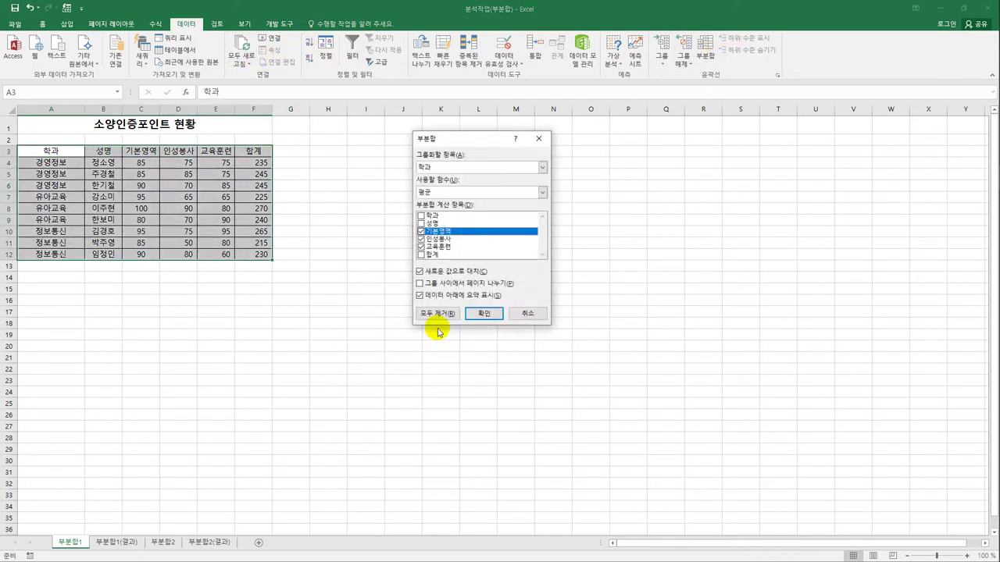
click(445, 192)
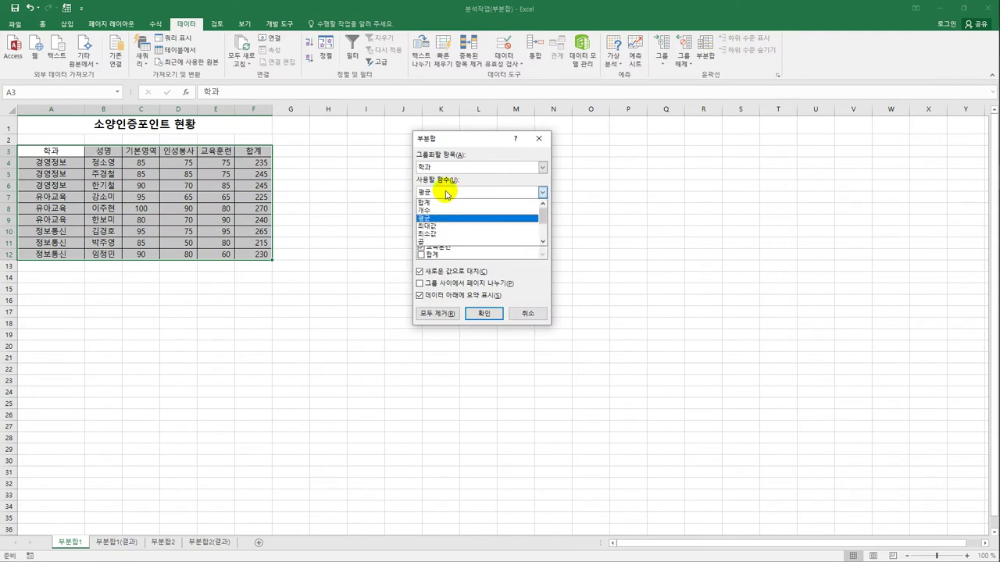
click(438, 234)
click(421, 231)
click(420, 240)
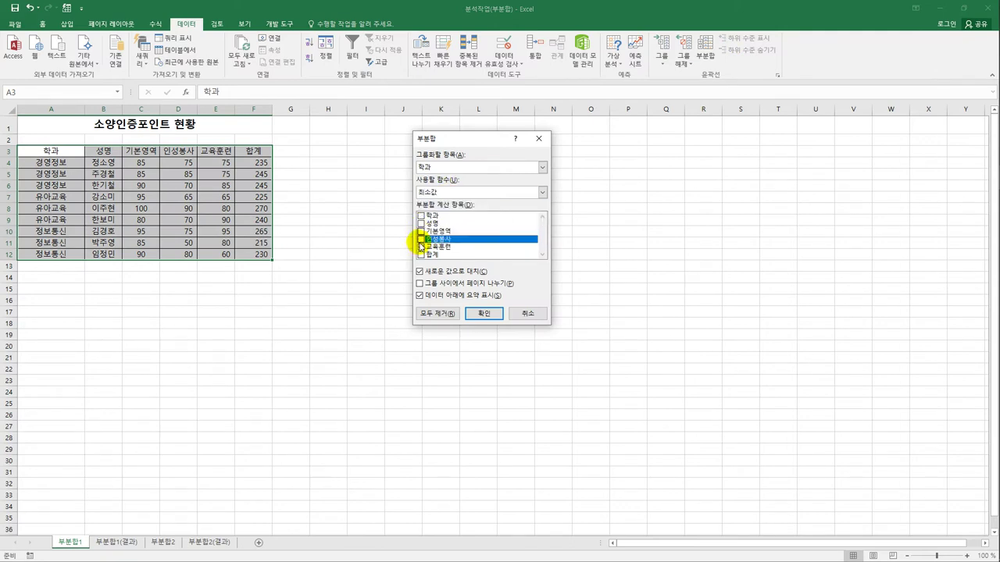
click(421, 247)
click(421, 255)
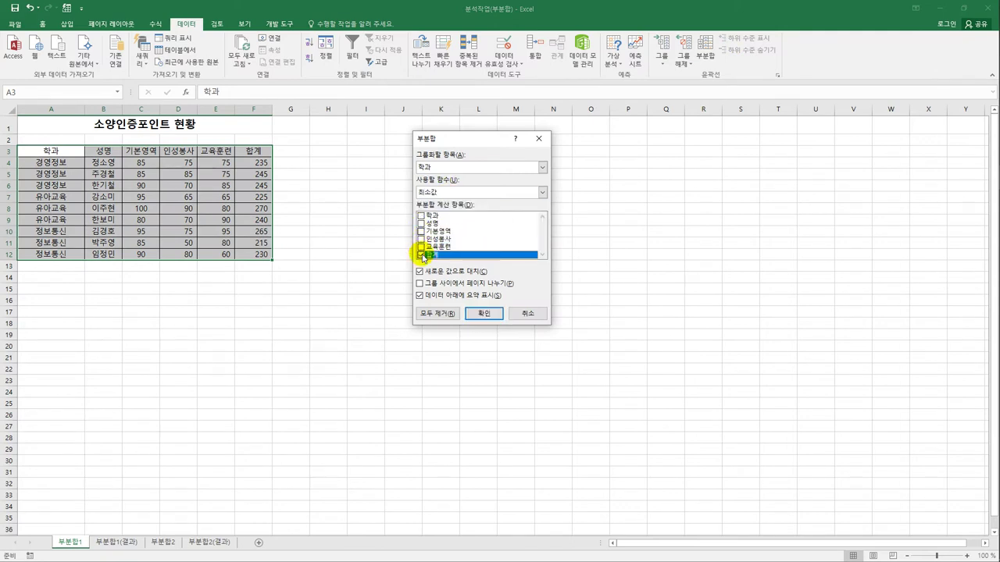
click(491, 316)
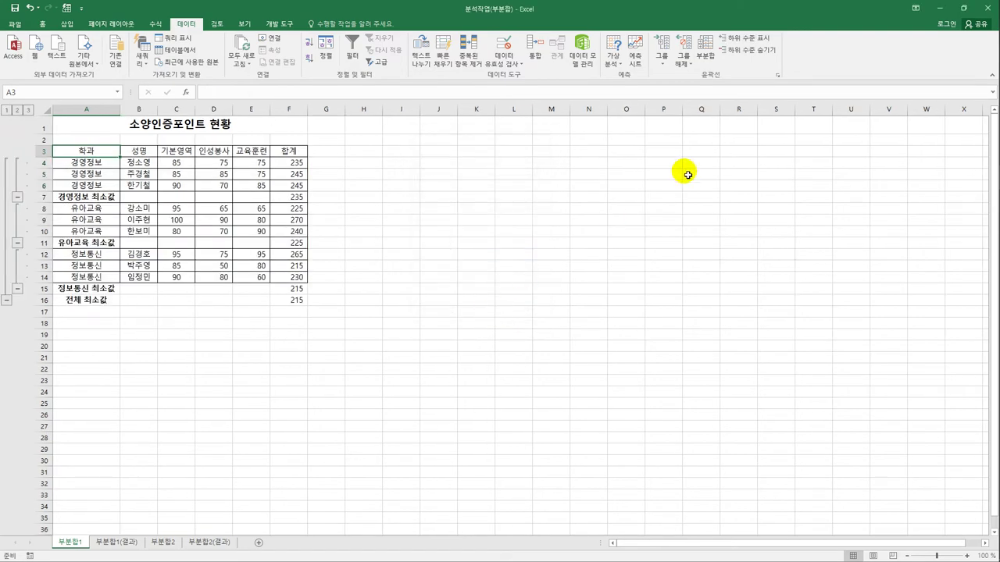
Add 평균 subtotals by 학과 for 기본영역, 인성봉사 and 교육훈련, excluding 합계 and keeping the existing 최소값 subtotals.
click(703, 50)
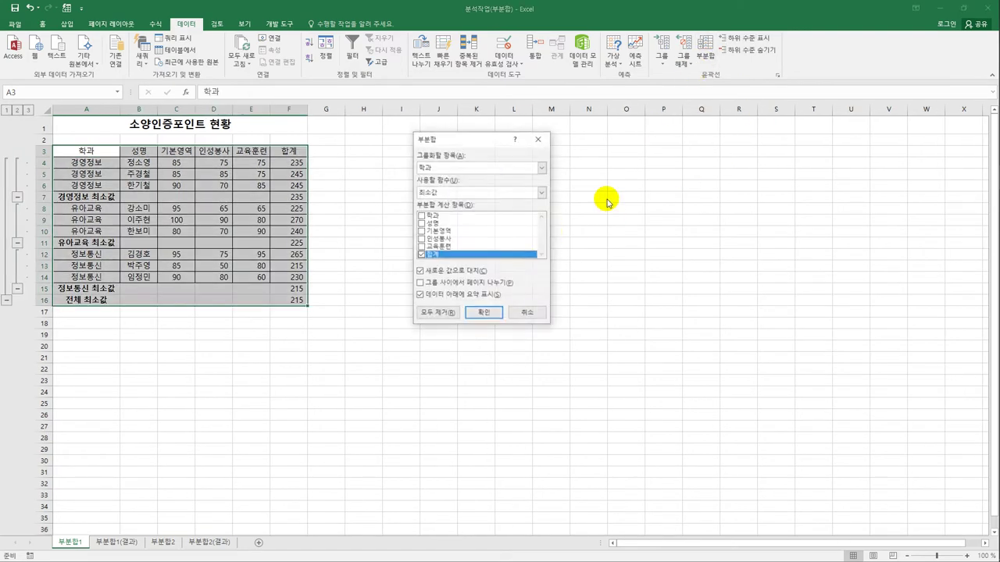
click(487, 193)
click(473, 220)
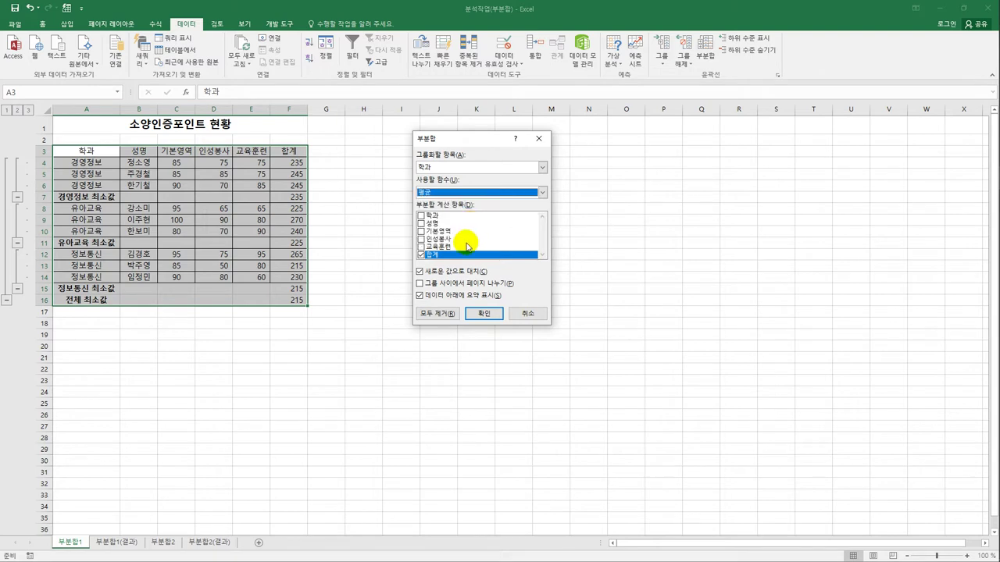
click(421, 255)
click(421, 231)
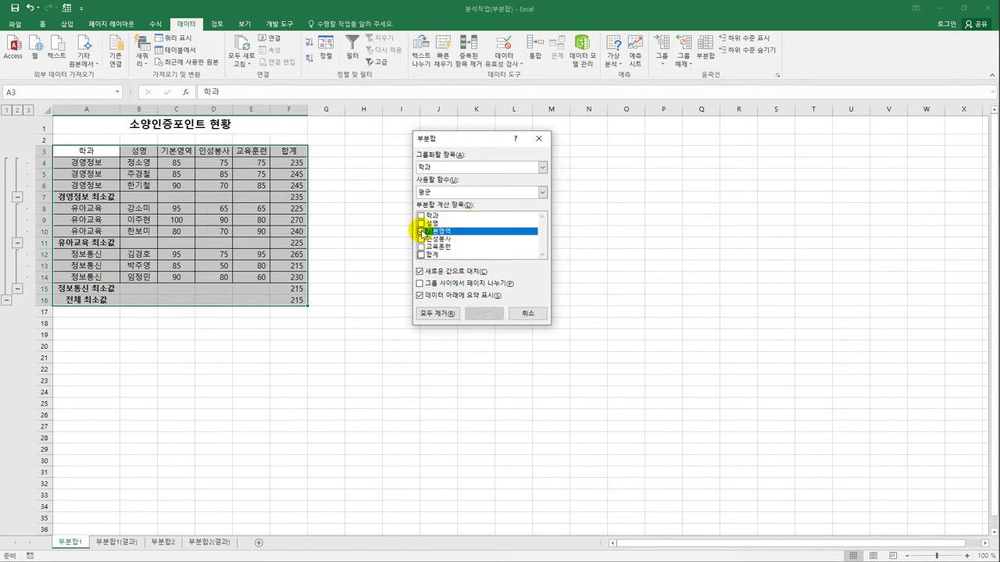
click(421, 239)
click(421, 247)
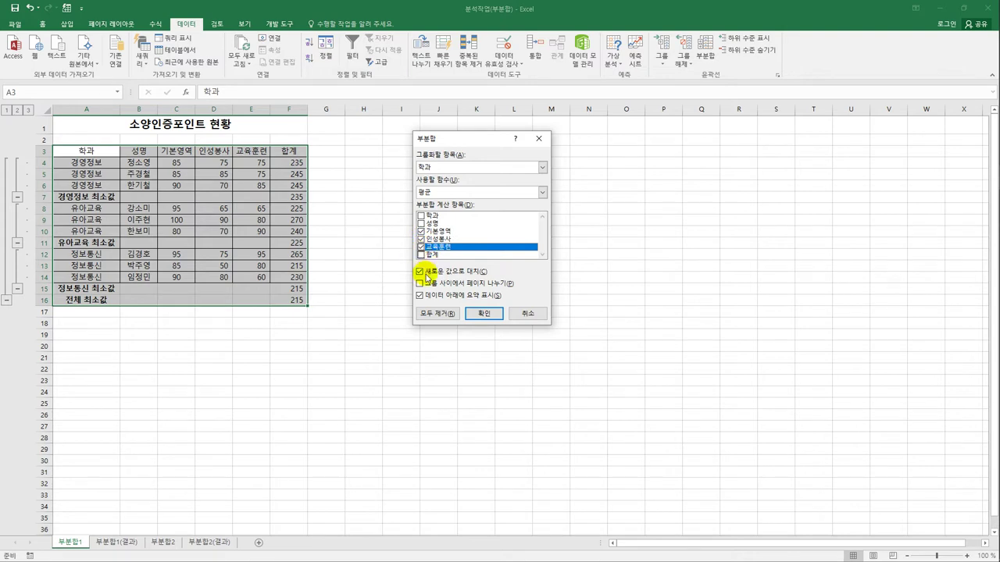
click(427, 273)
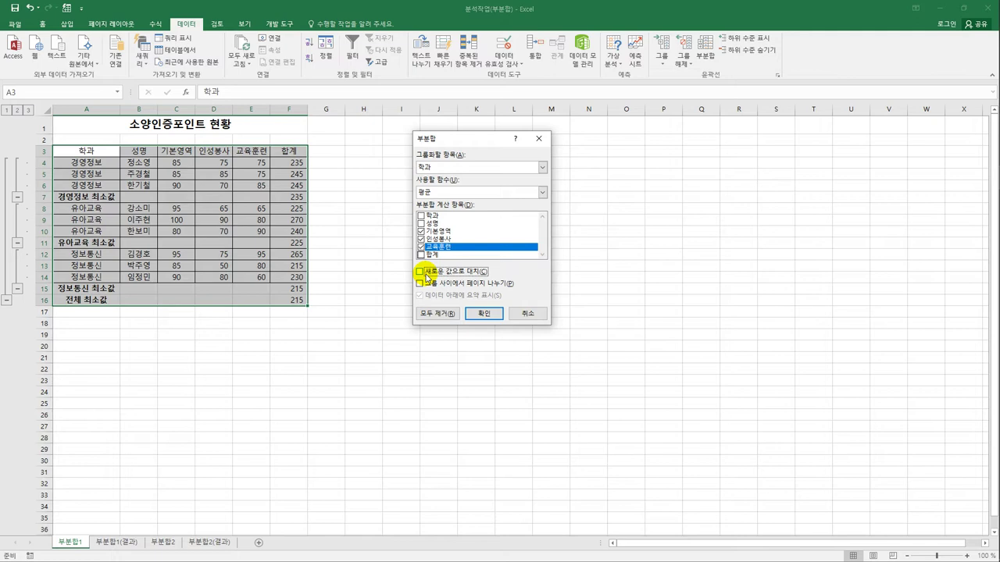
click(482, 313)
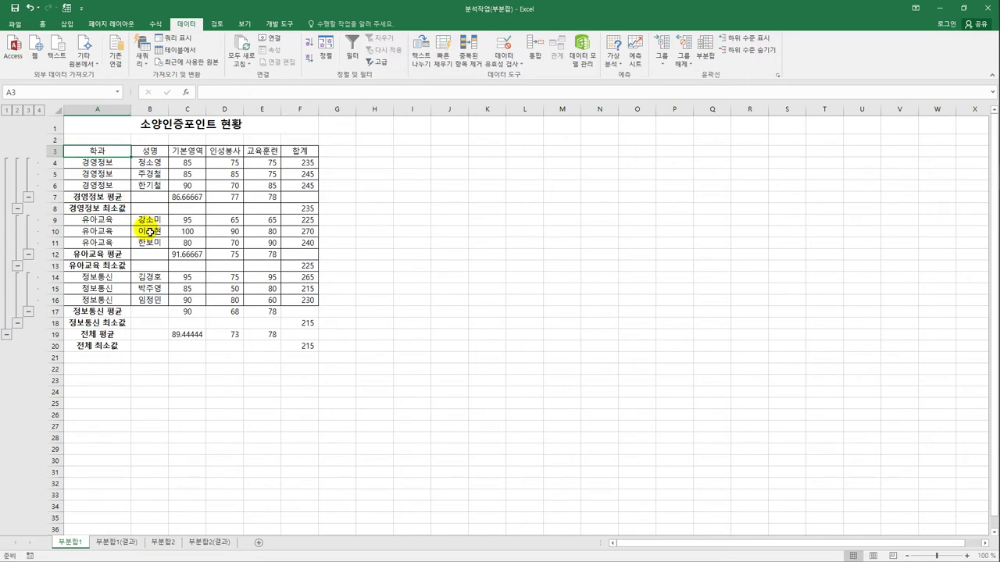
Format the 기본영역 averages of the three departments and the overall average as 숫자 with one decimal place.
click(186, 200)
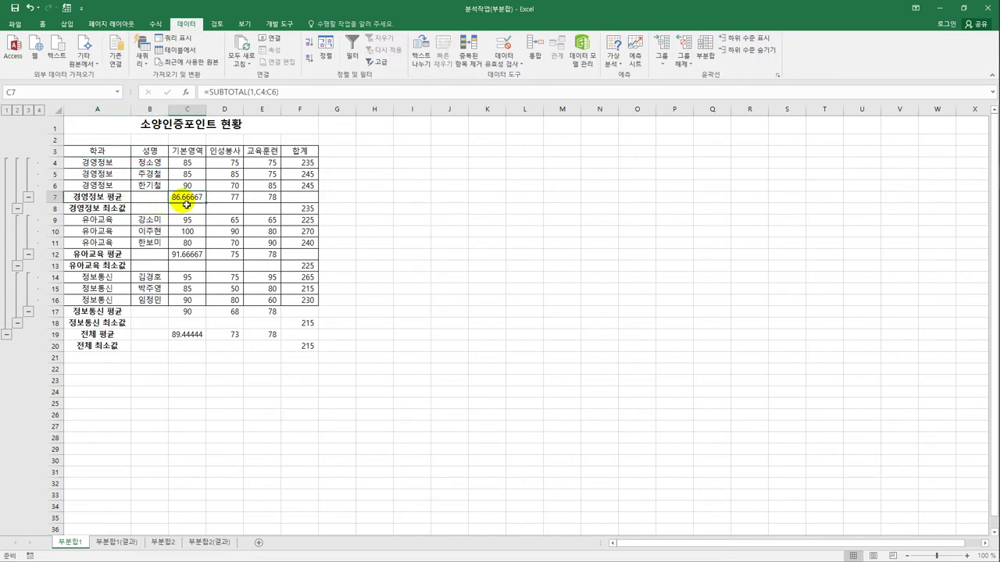
click(196, 337)
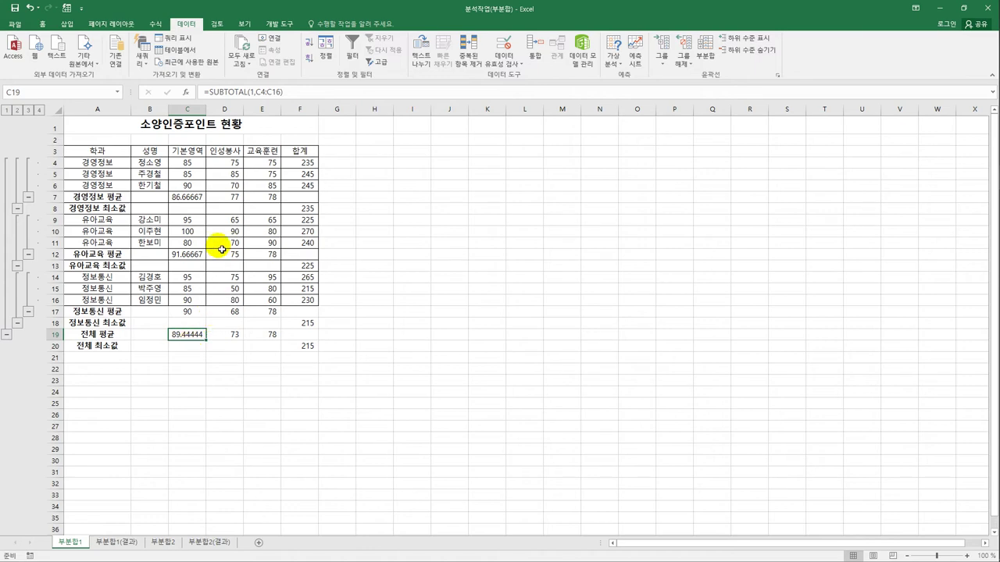
click(195, 201)
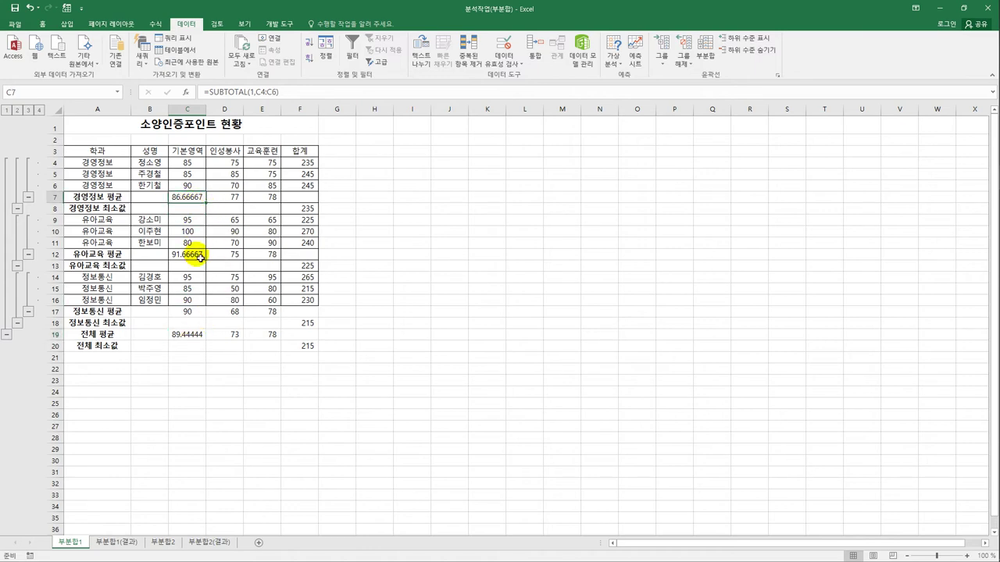
ctrl+click(201, 257)
ctrl+click(201, 316)
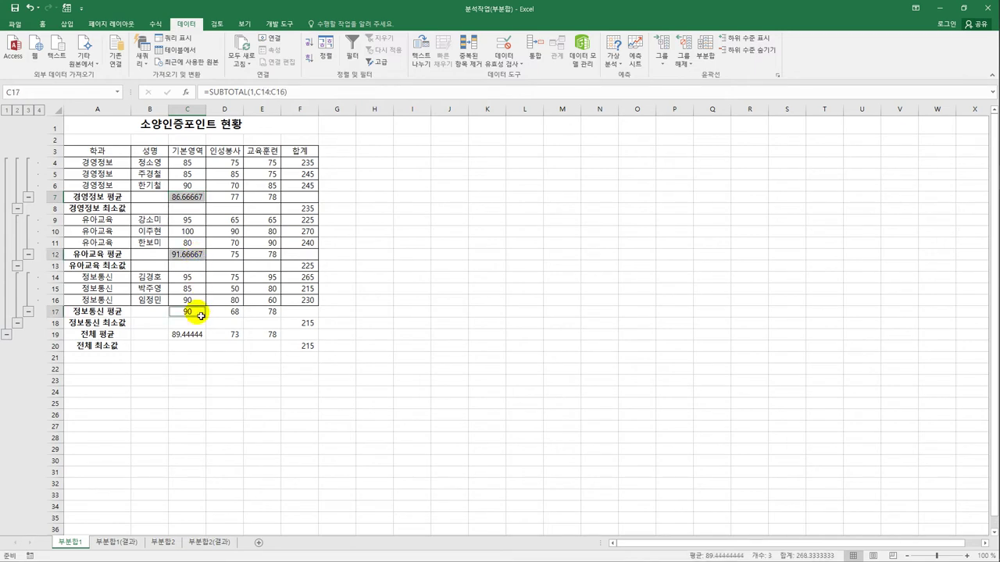
ctrl+click(201, 336)
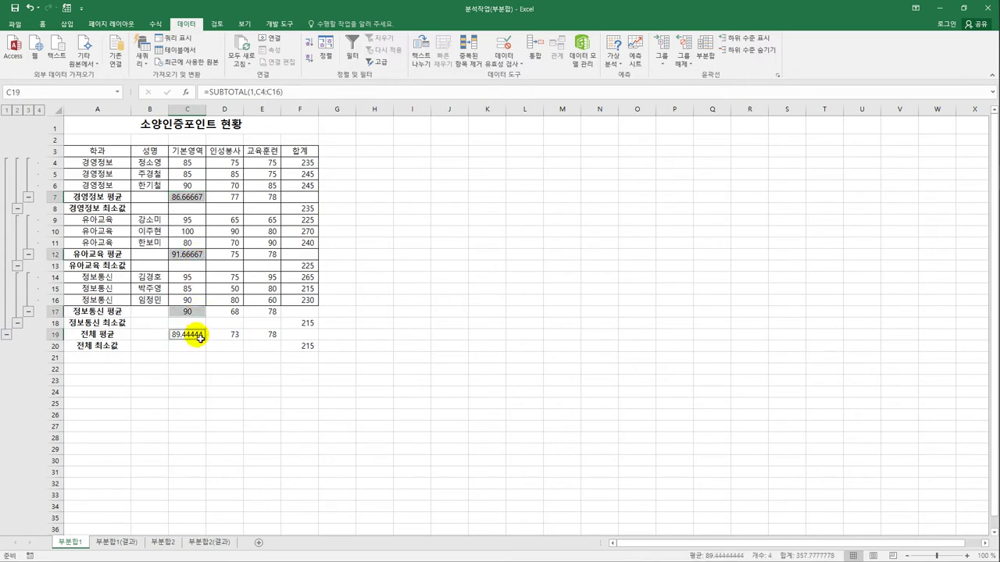
right_click(201, 338)
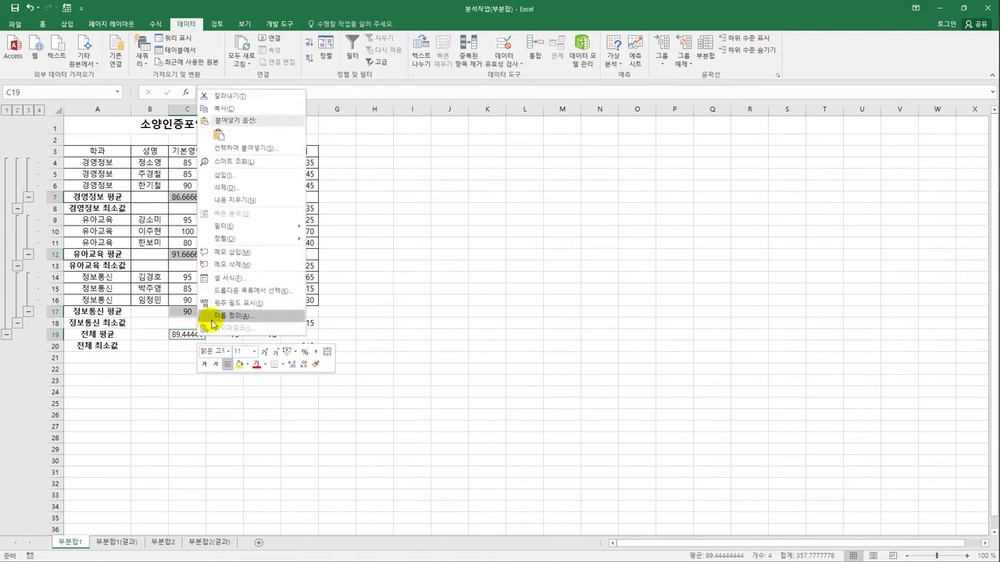
click(235, 281)
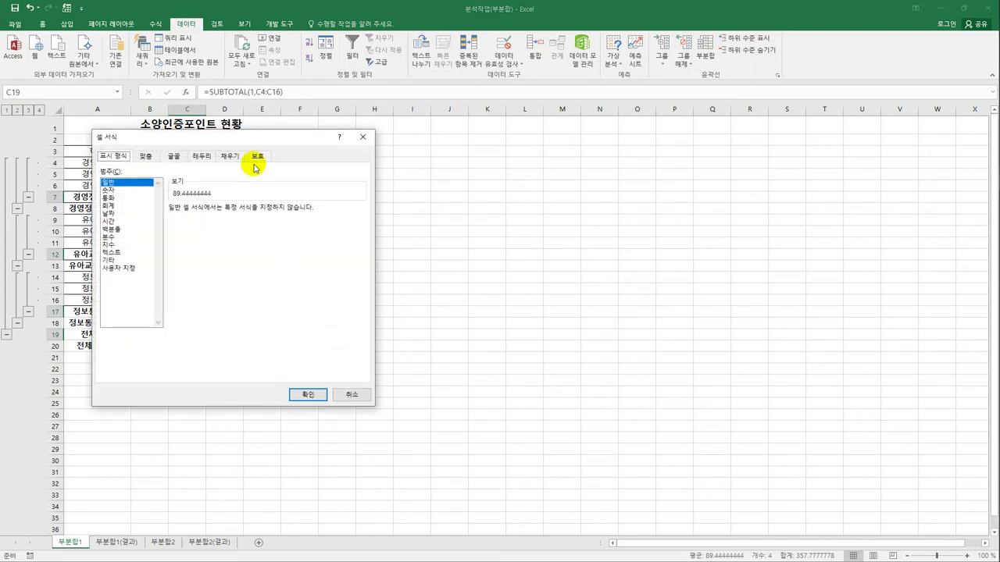
drag(257, 133, 515, 131)
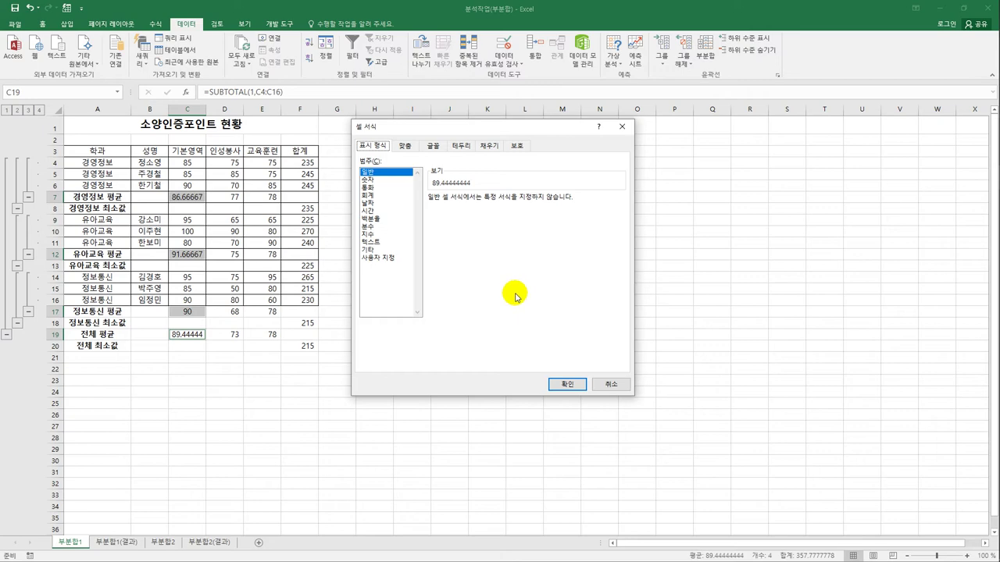
click(369, 179)
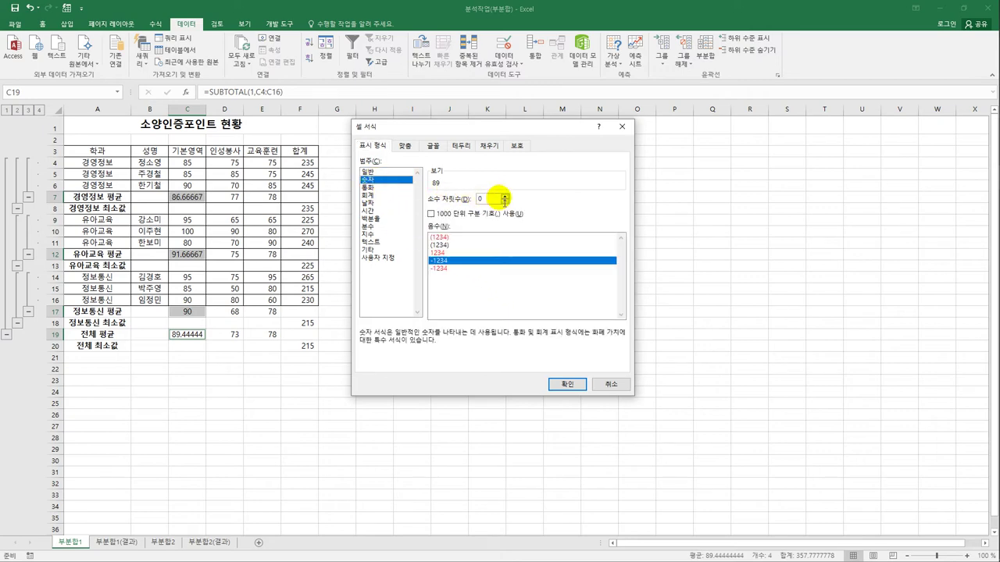
click(505, 196)
Apply the custom number format #.0 to the selected 기본영역 average cells.
click(382, 260)
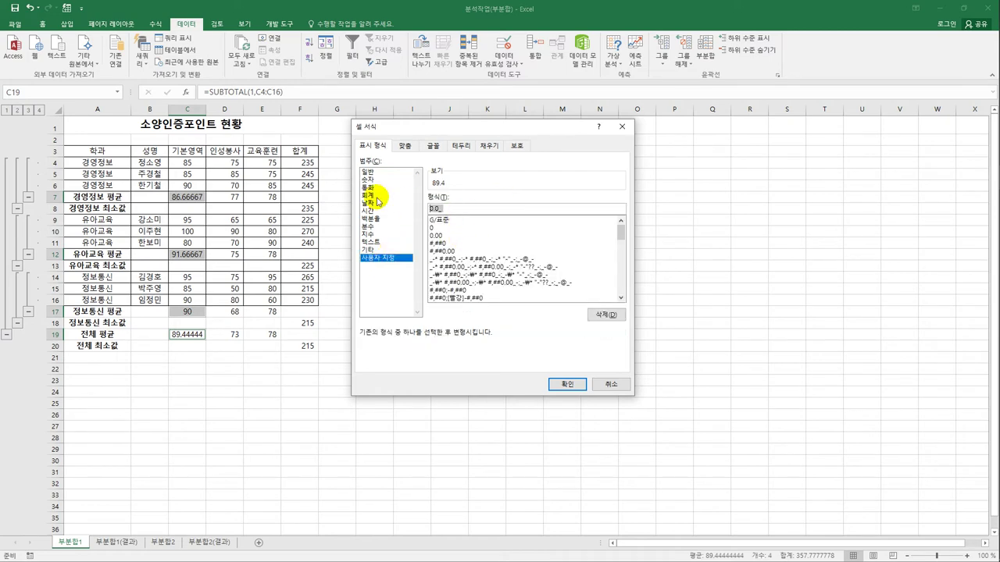
text(0.0)
key(BackSpace)
key(BackSpace)
key(BackSpace)
text(#)
key(BackSpace)
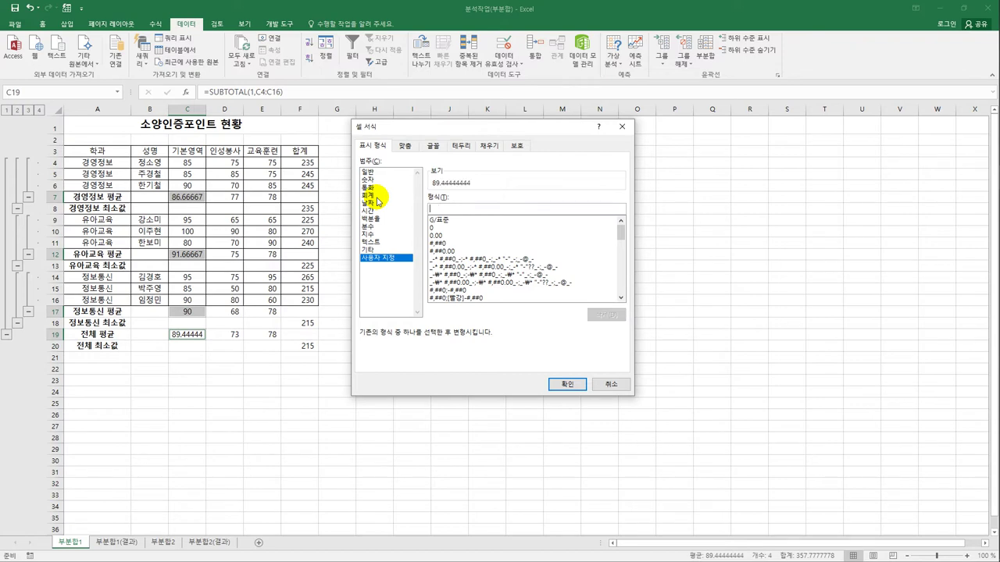
text(#.0)
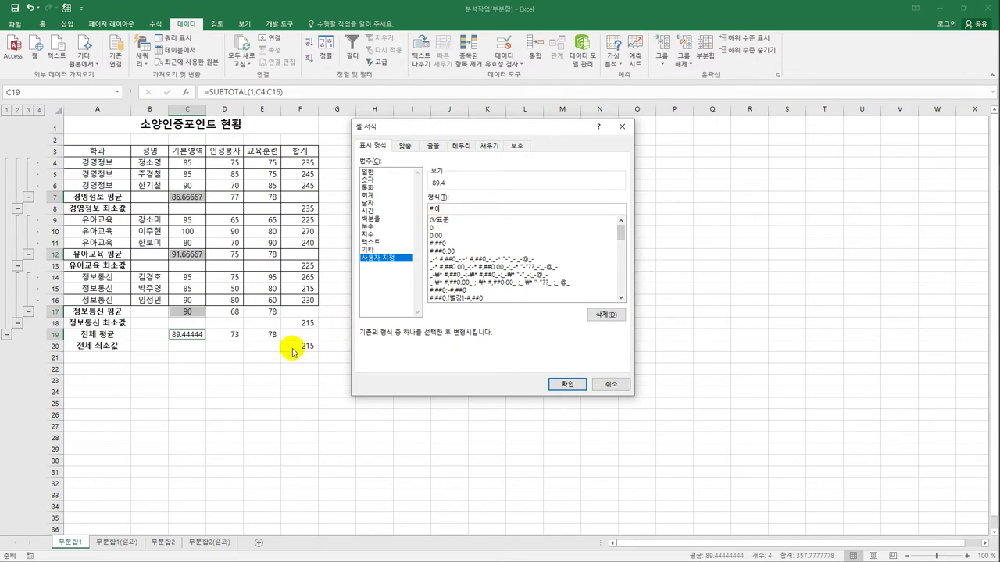
click(566, 384)
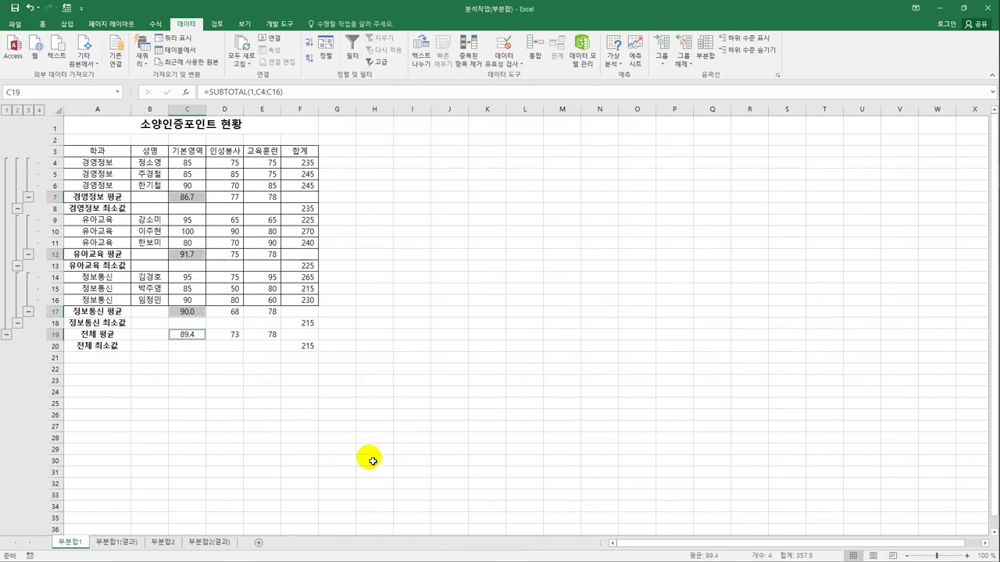
Compare with the 부분합1(결과) sheet, and examine the 수강료 and 모집인원 columns in the 부분합2 sheet.
click(125, 547)
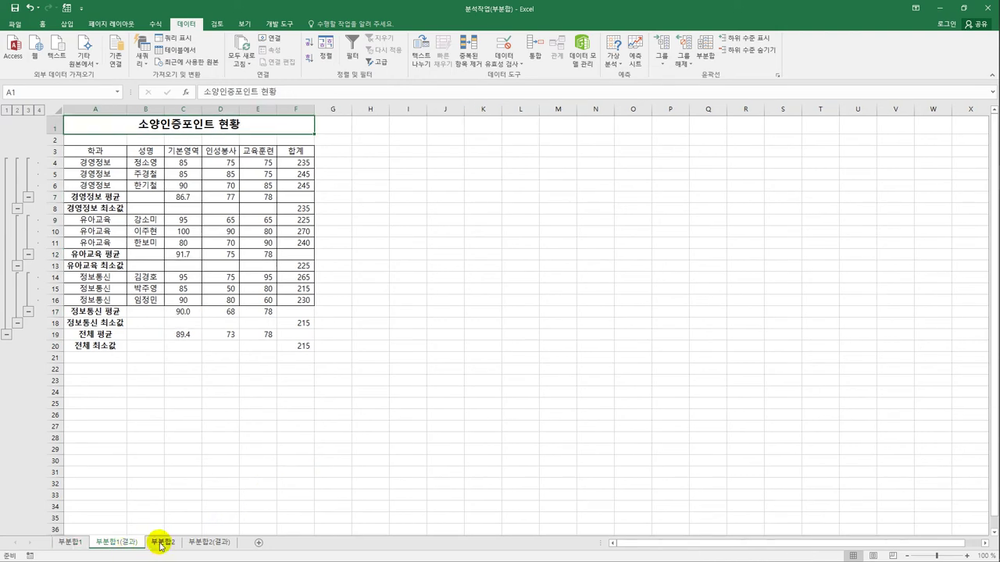
click(163, 544)
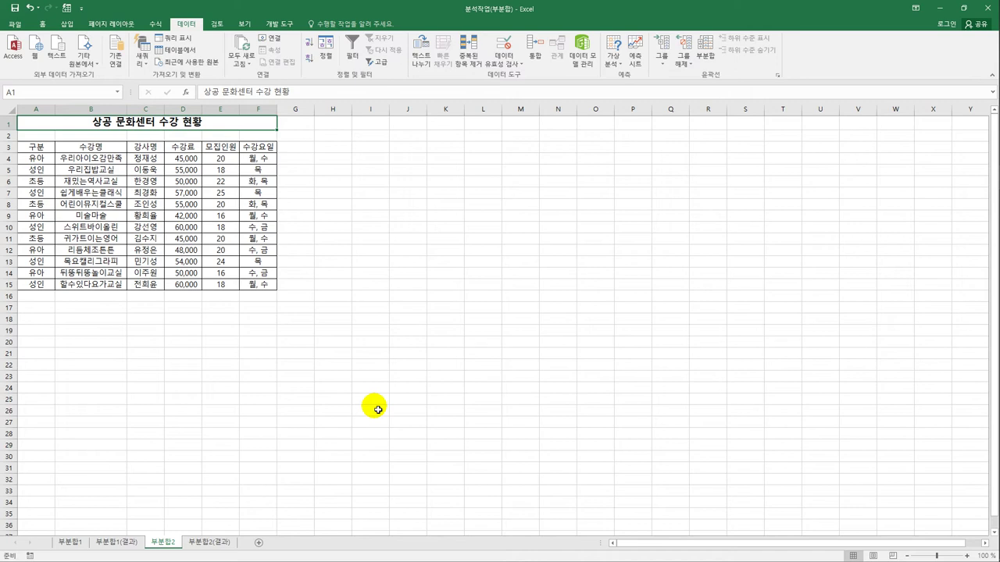
click(189, 150)
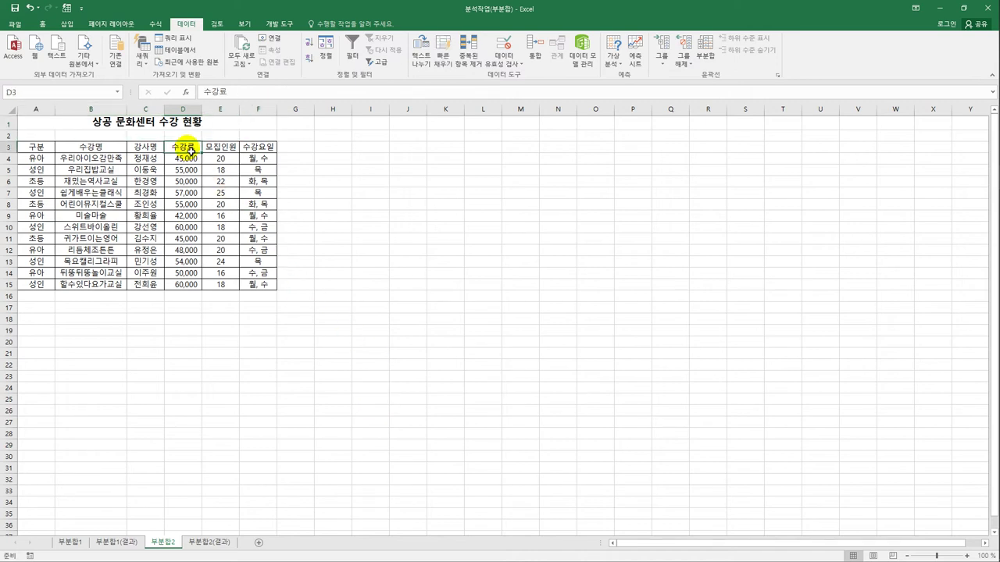
click(233, 148)
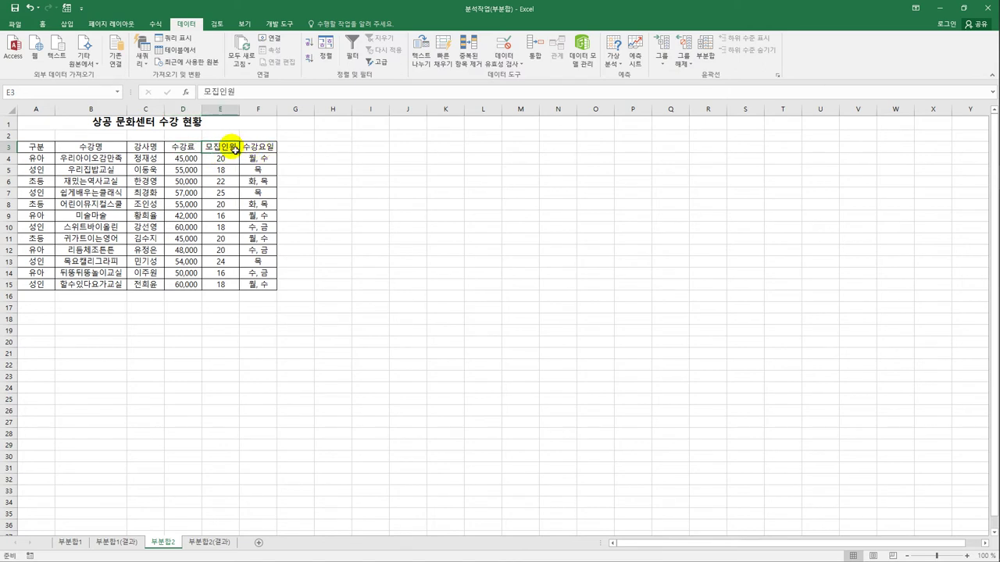
Sort the 상공 문화센터 수강 현황 table by 구분 in ascending order and by 수강료 in descending order.
click(39, 149)
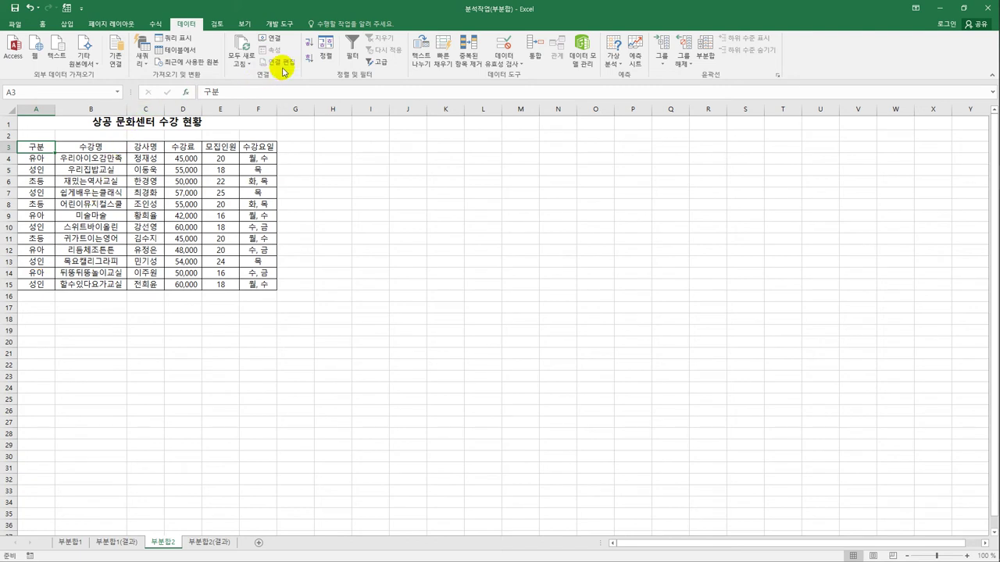
click(322, 54)
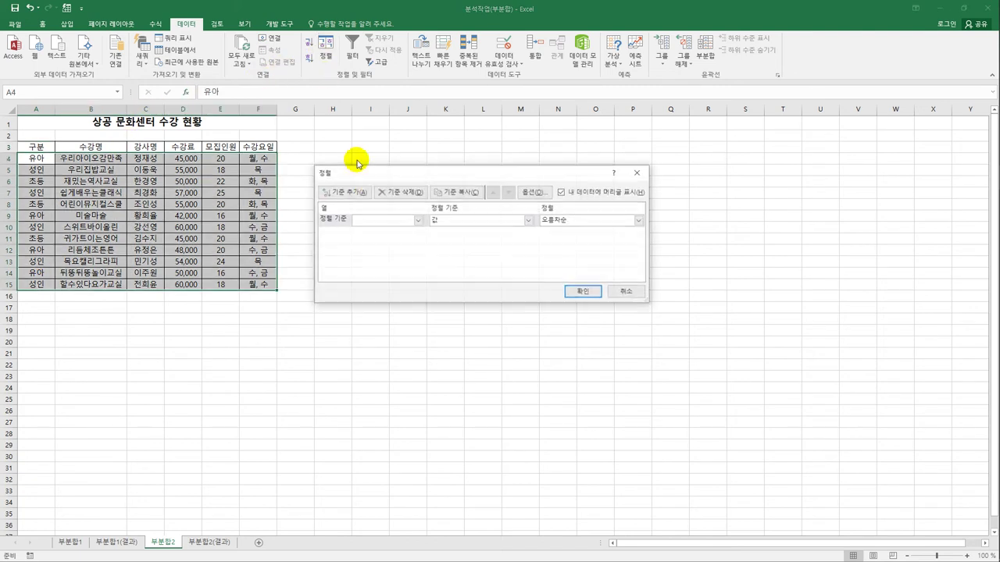
click(418, 221)
click(407, 233)
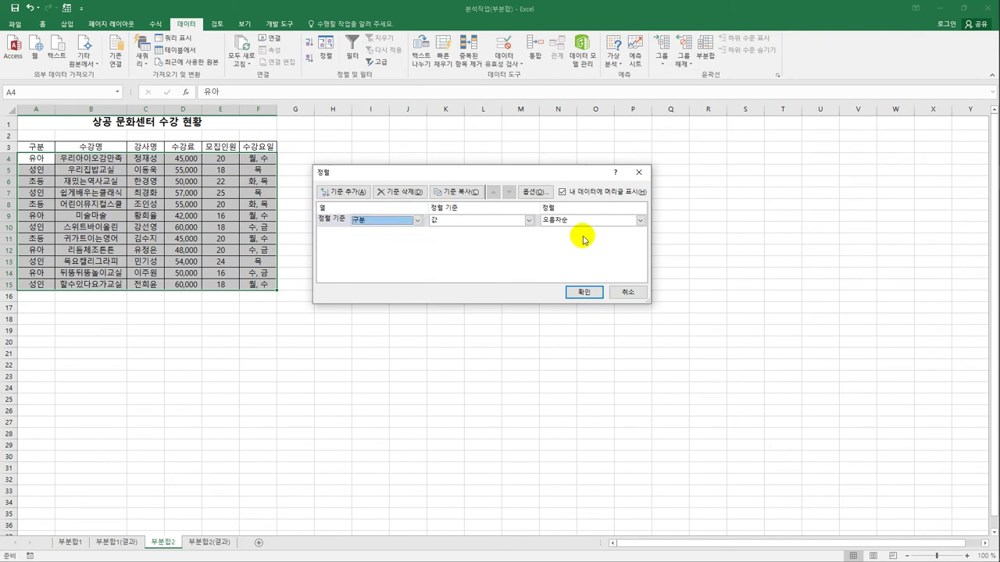
click(345, 192)
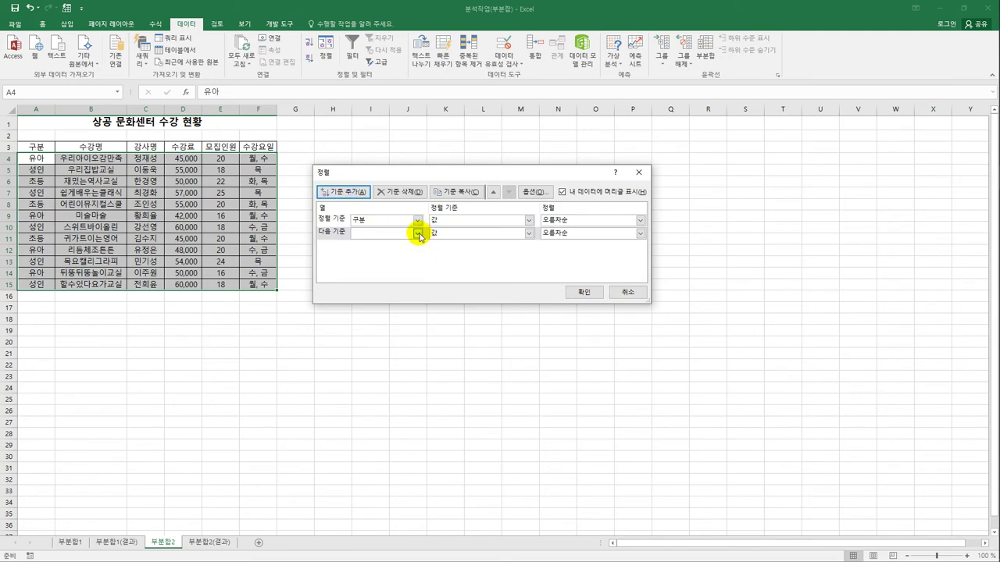
click(418, 234)
click(394, 273)
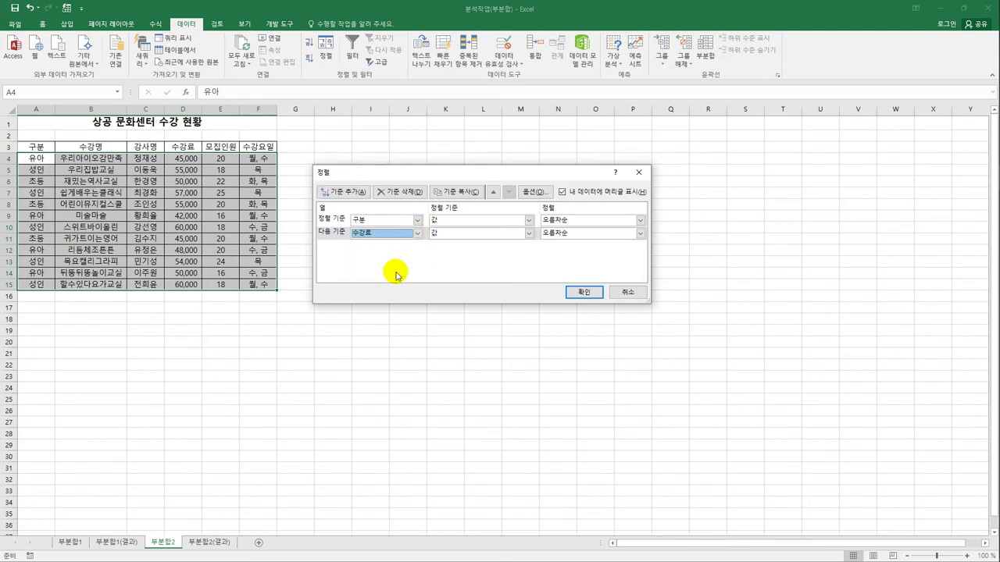
click(561, 233)
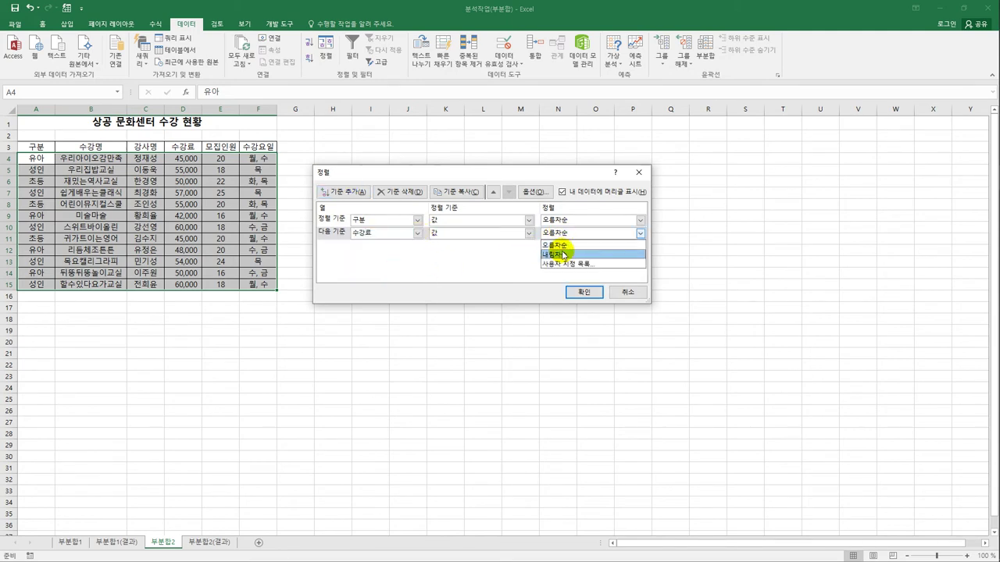
click(558, 250)
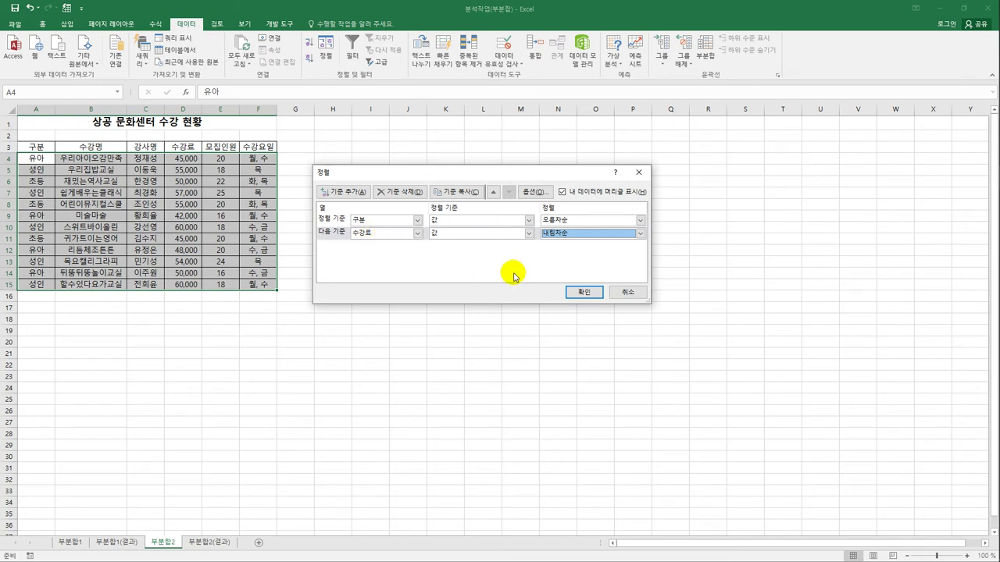
click(583, 292)
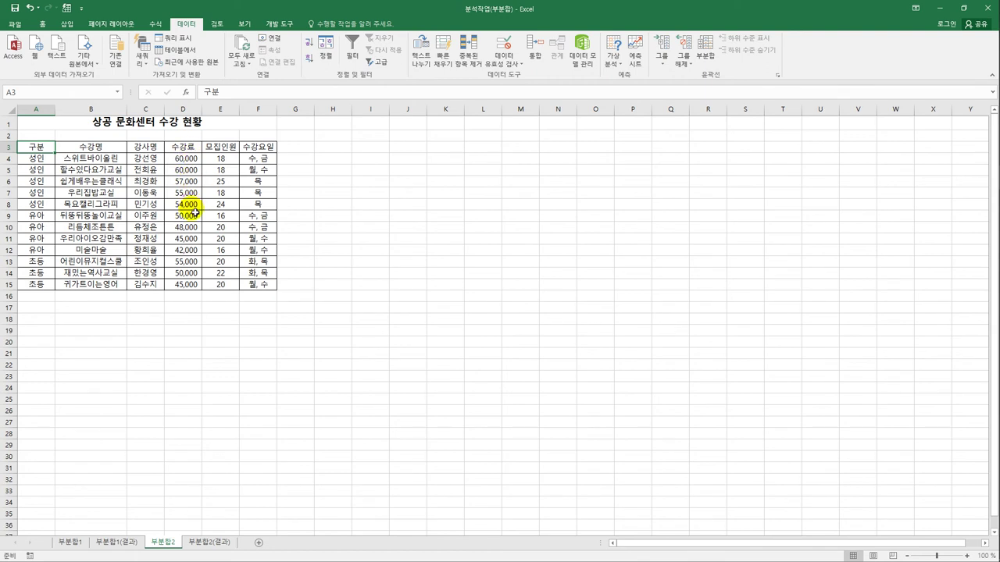
Add subtotals to the course table grouped by 구분, using the 평균 function on 수강료 only.
click(701, 54)
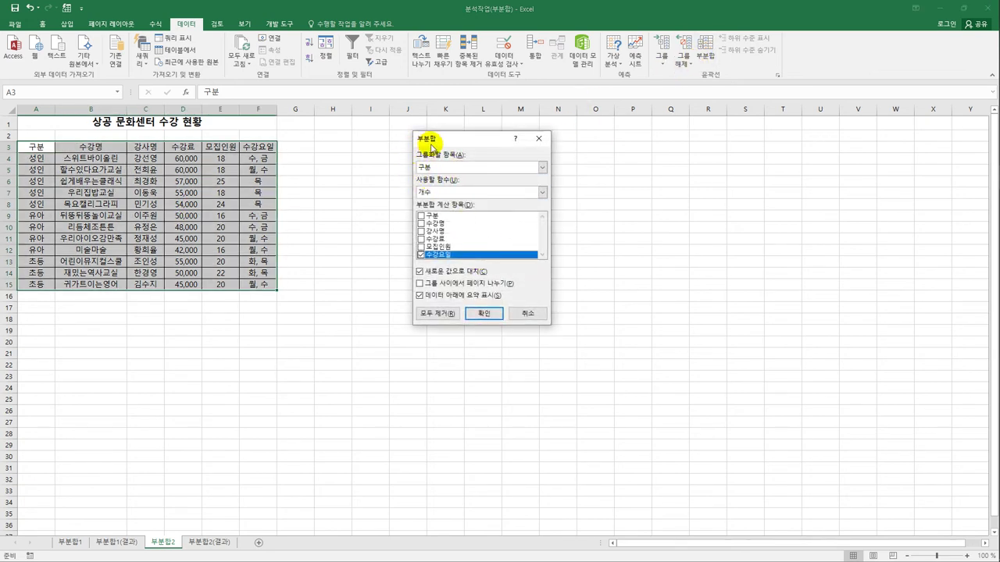
click(434, 168)
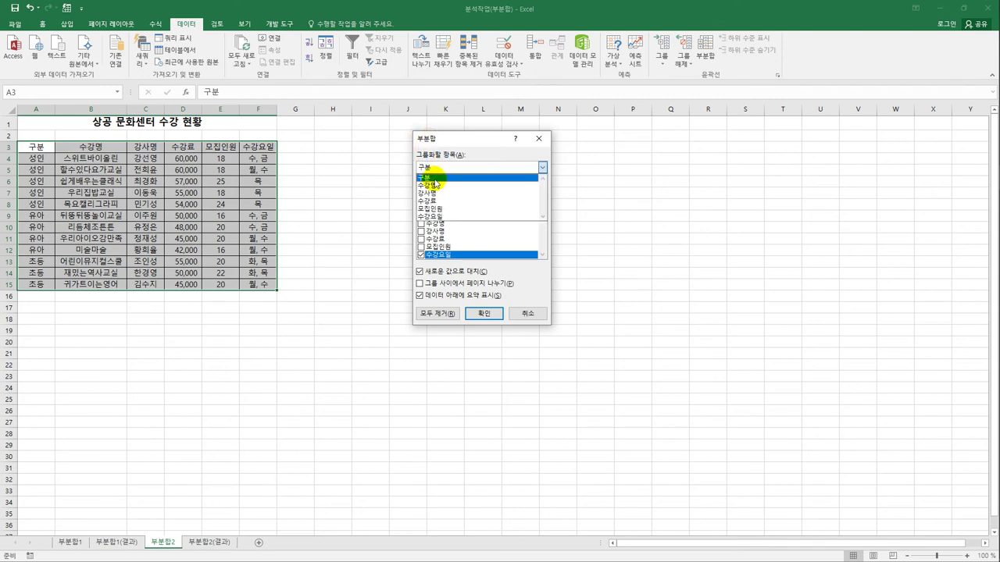
click(432, 177)
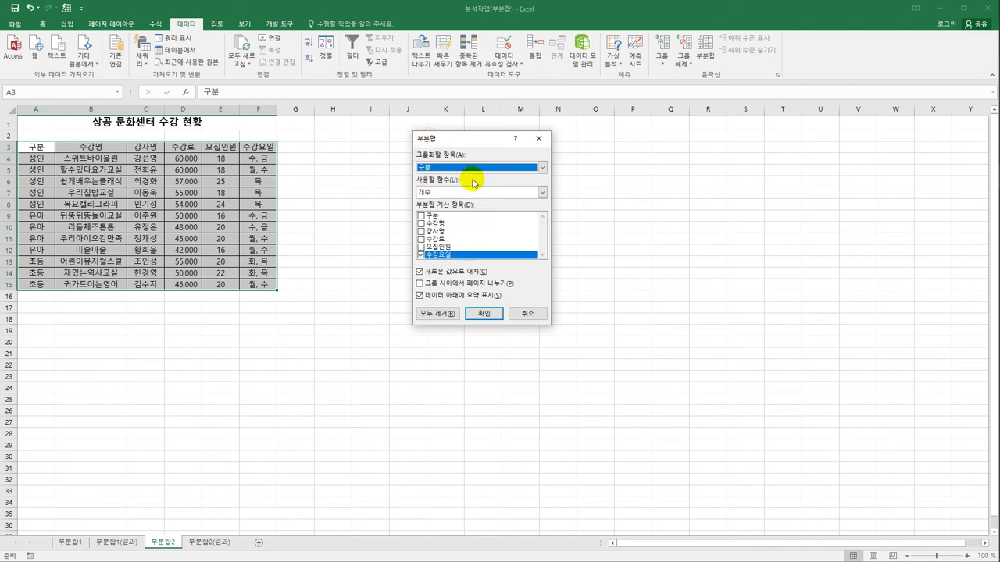
click(542, 192)
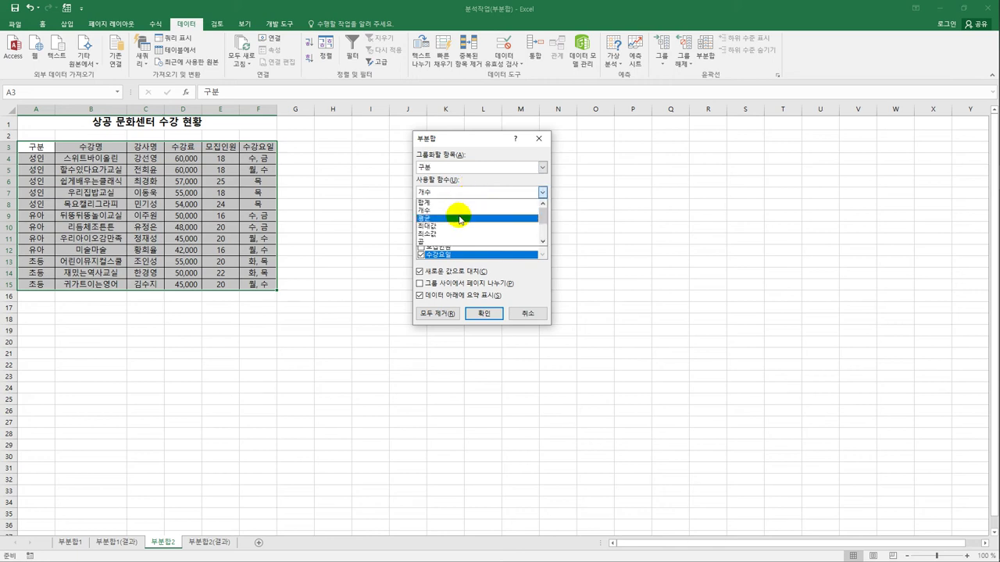
click(460, 218)
click(420, 254)
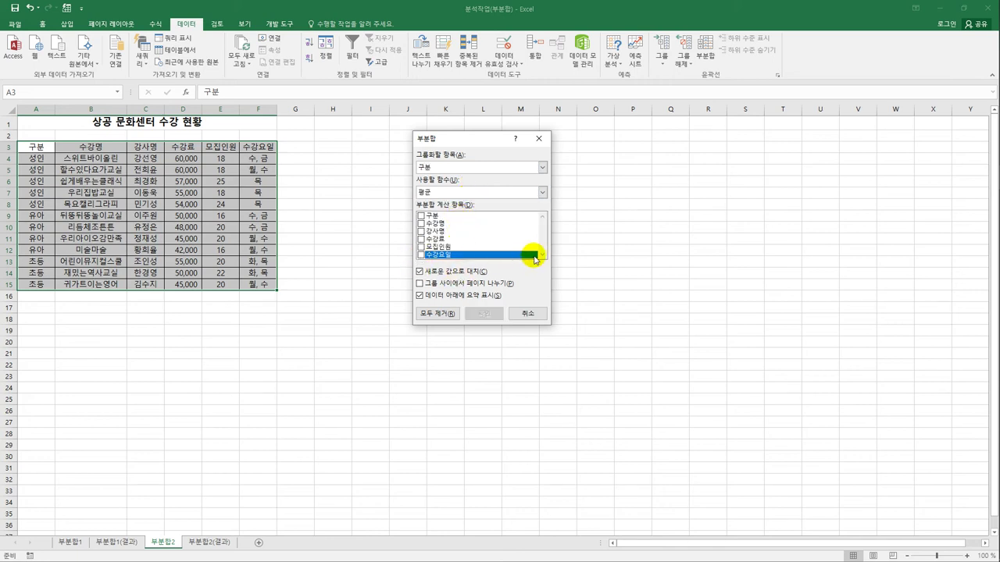
click(426, 239)
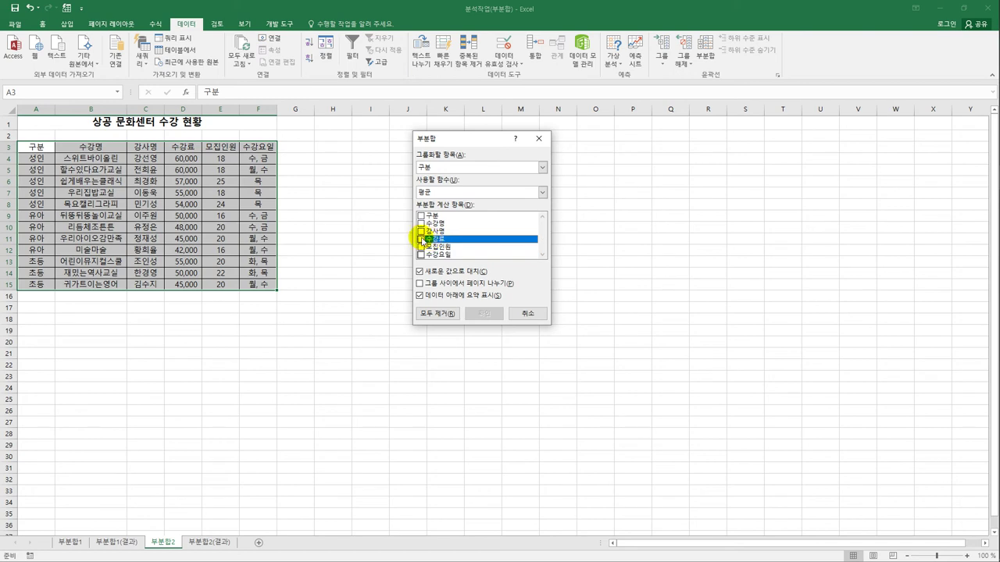
click(422, 239)
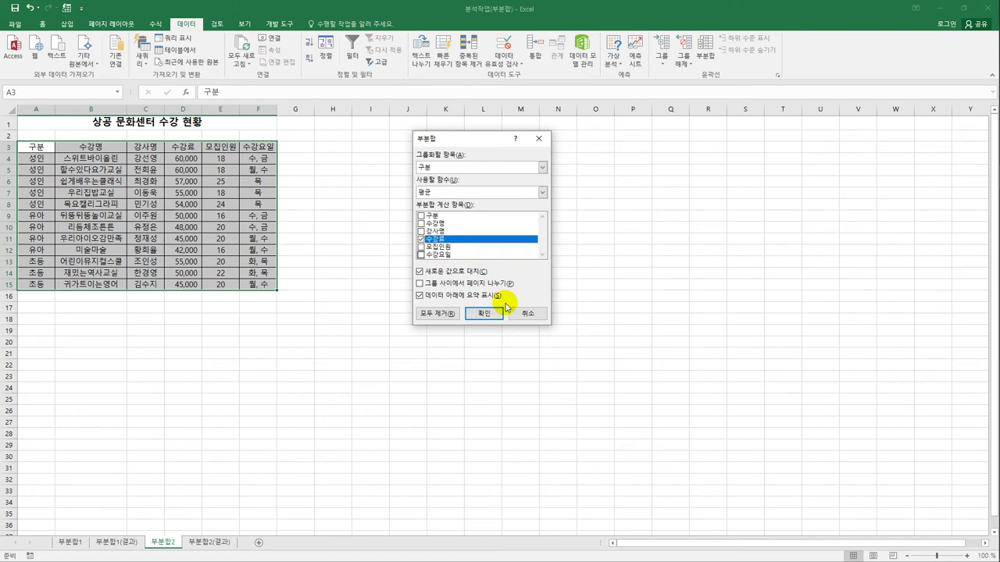
click(493, 315)
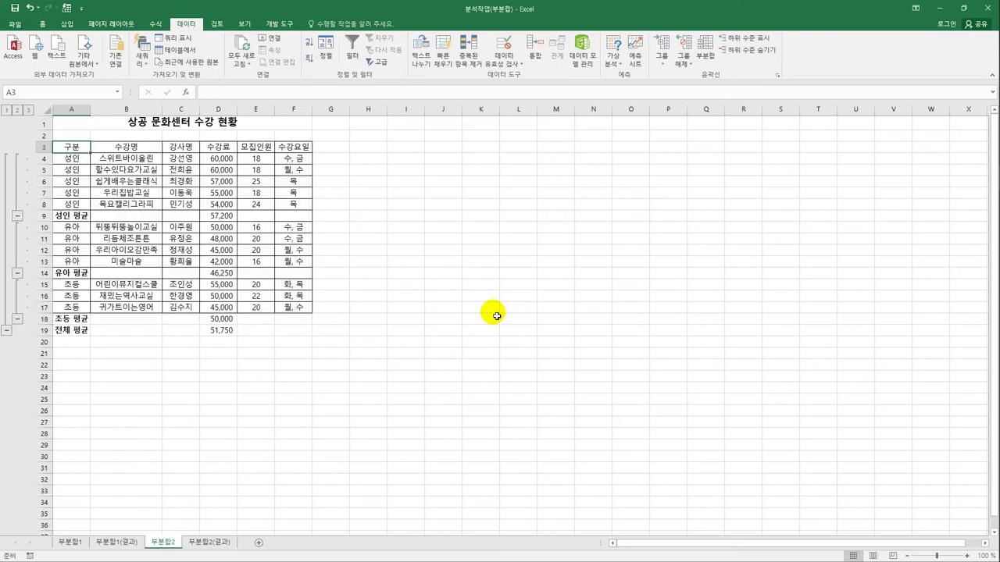
Add a nested subtotal by 구분 using the 합계 function on 모집인원 only, without replacing the existing 평균 subtotals.
click(705, 56)
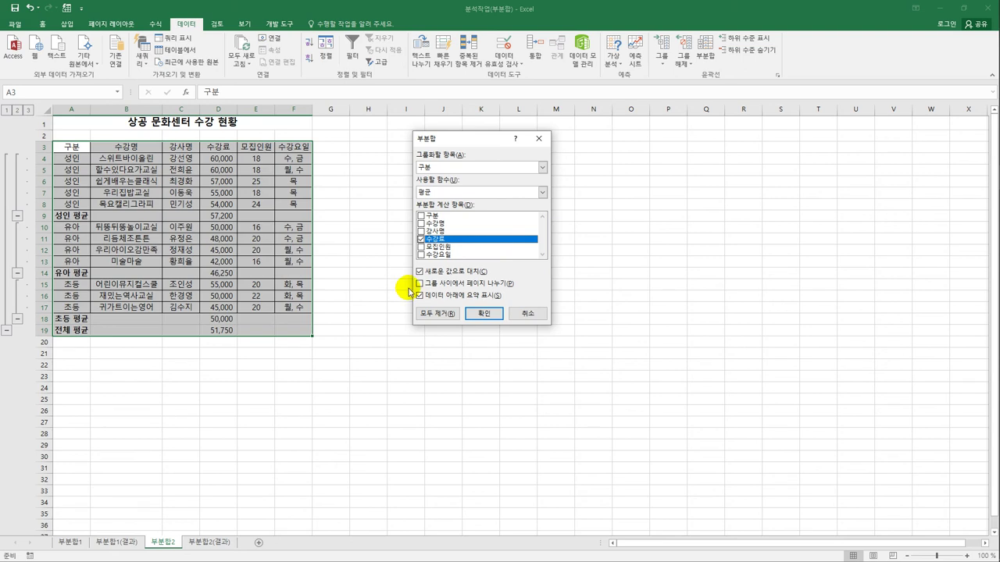
click(441, 192)
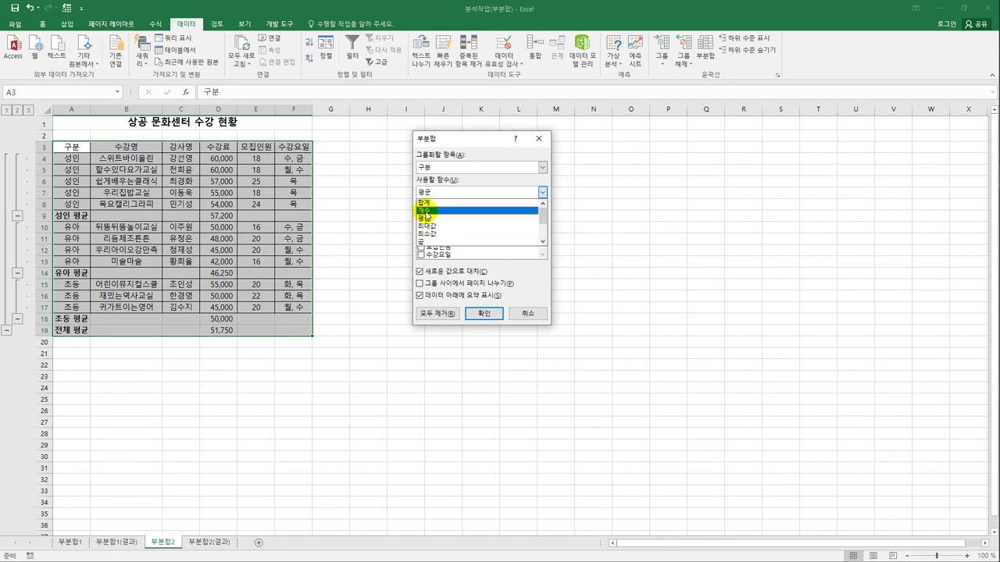
click(424, 203)
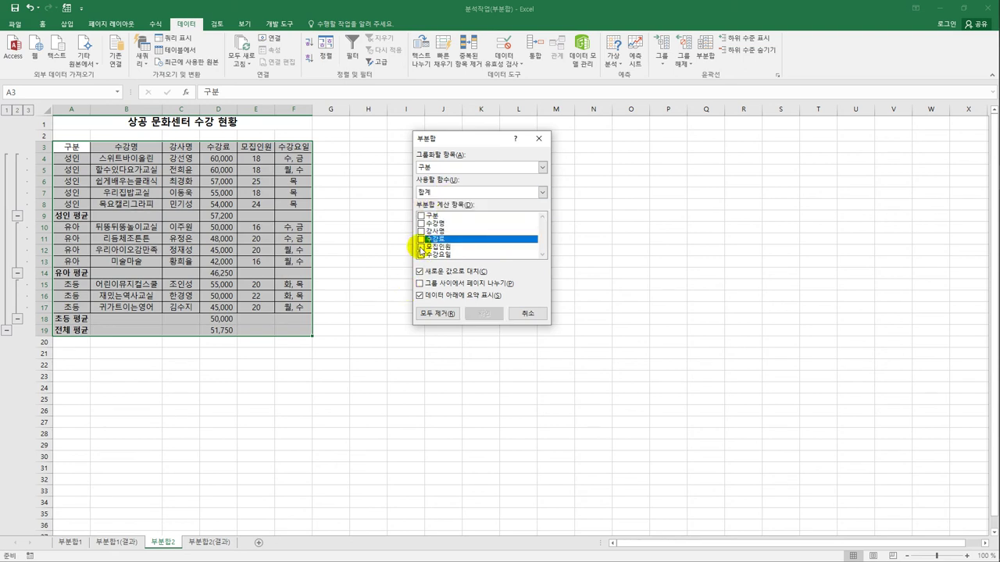
click(421, 247)
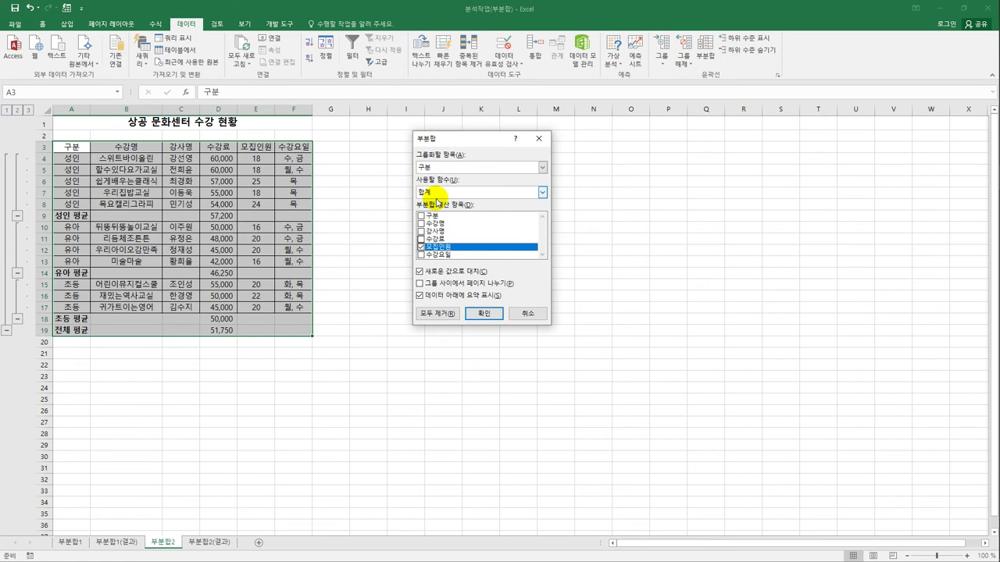
click(427, 273)
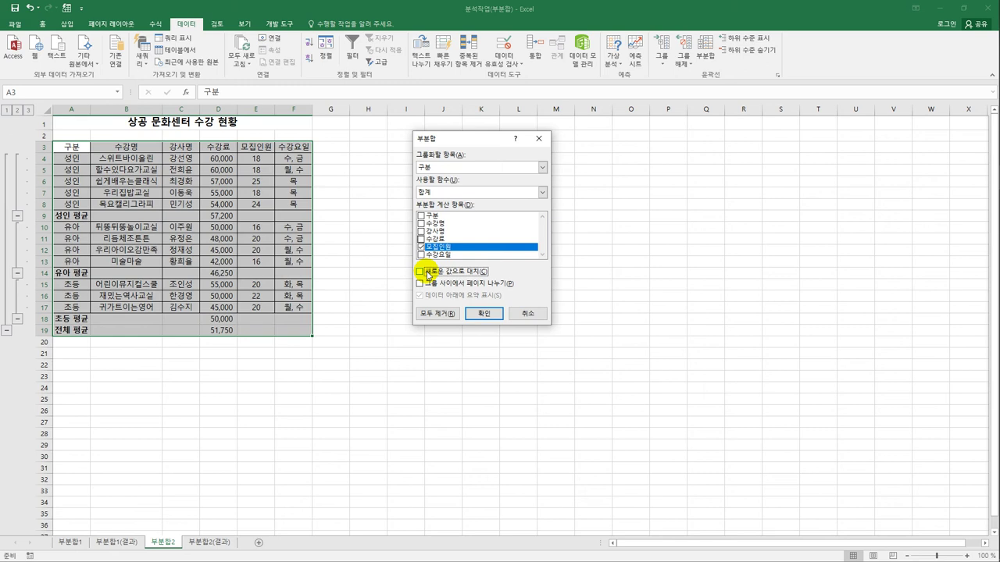
click(483, 313)
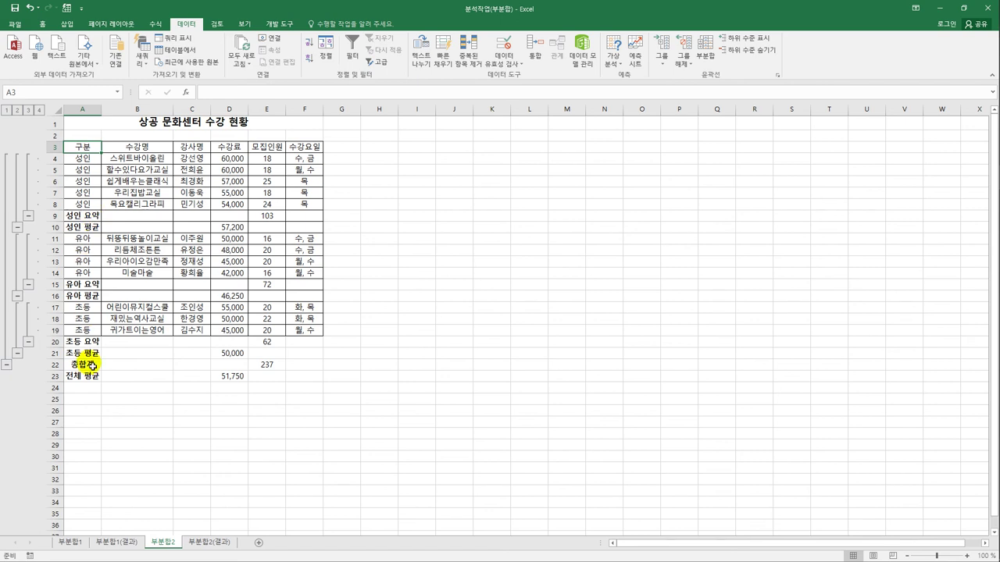
Replace every 요약 with 합계 in the subtotal labels of cells A9:A23.
drag(80, 216, 81, 377)
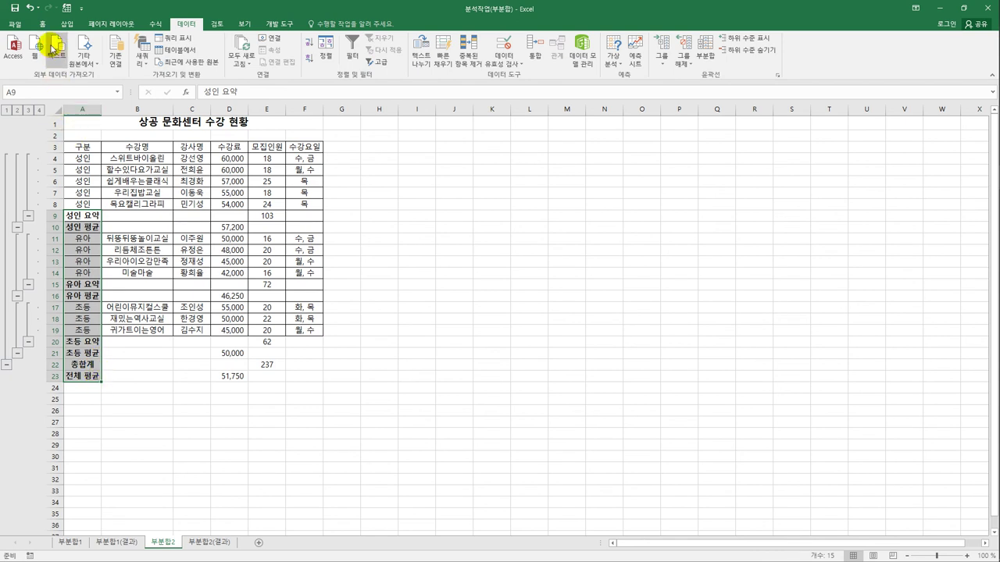
click(43, 25)
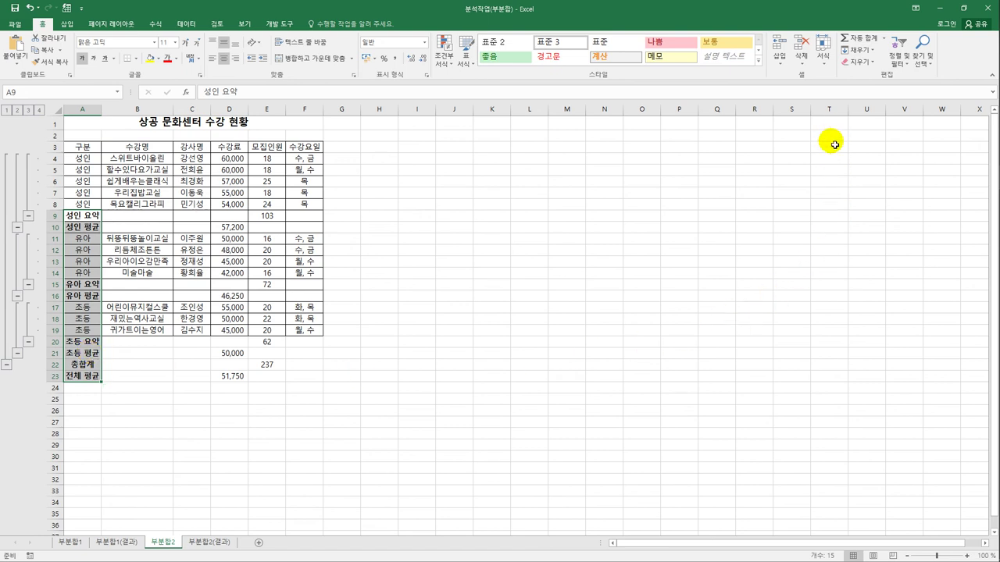
click(923, 48)
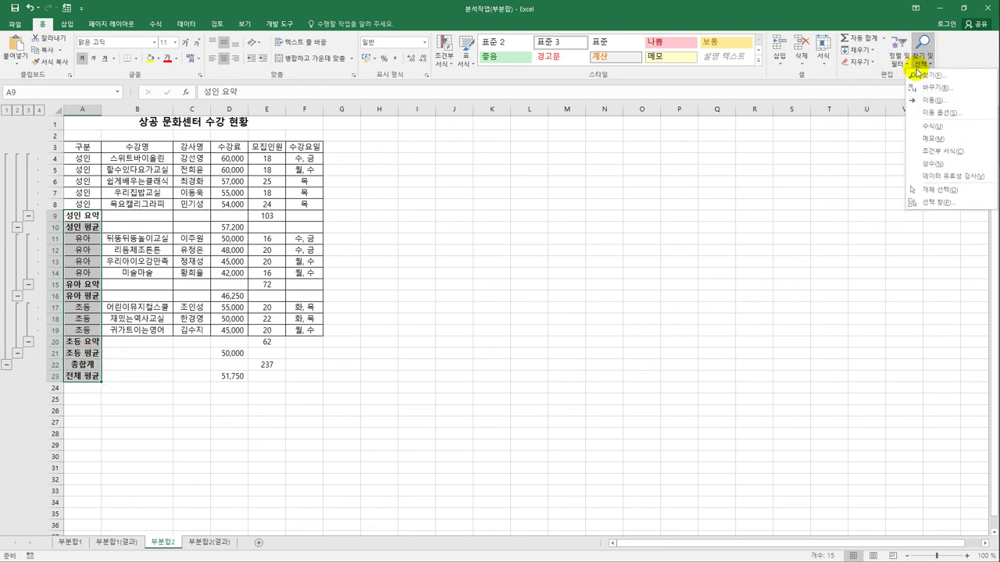
click(919, 89)
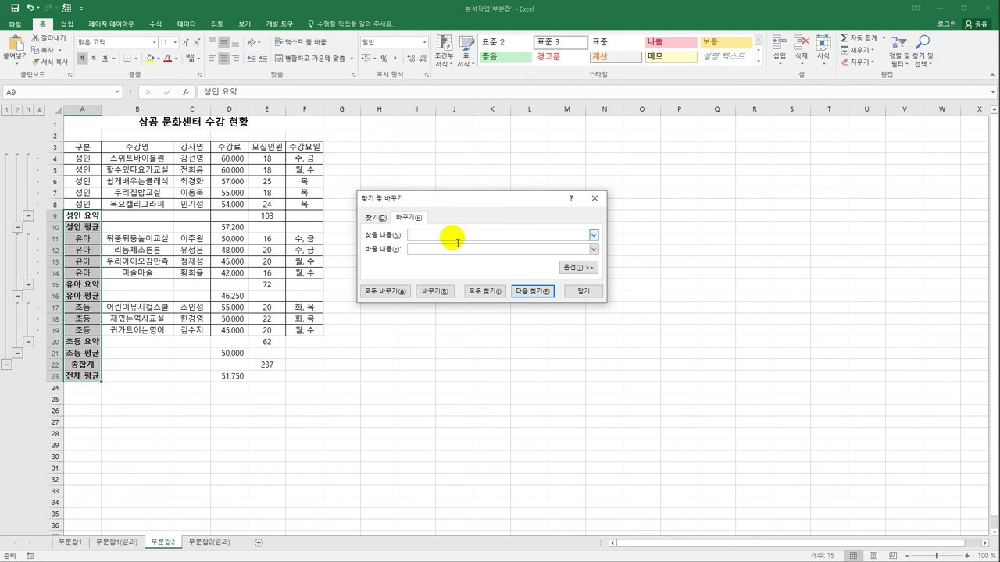
text(요약)
key(Tab)
text(합계)
click(393, 295)
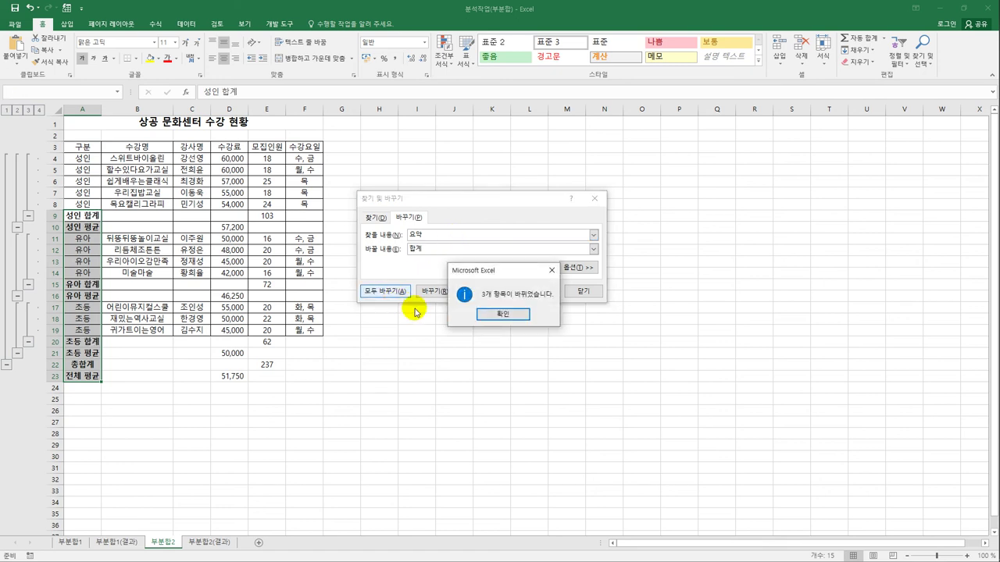
click(492, 316)
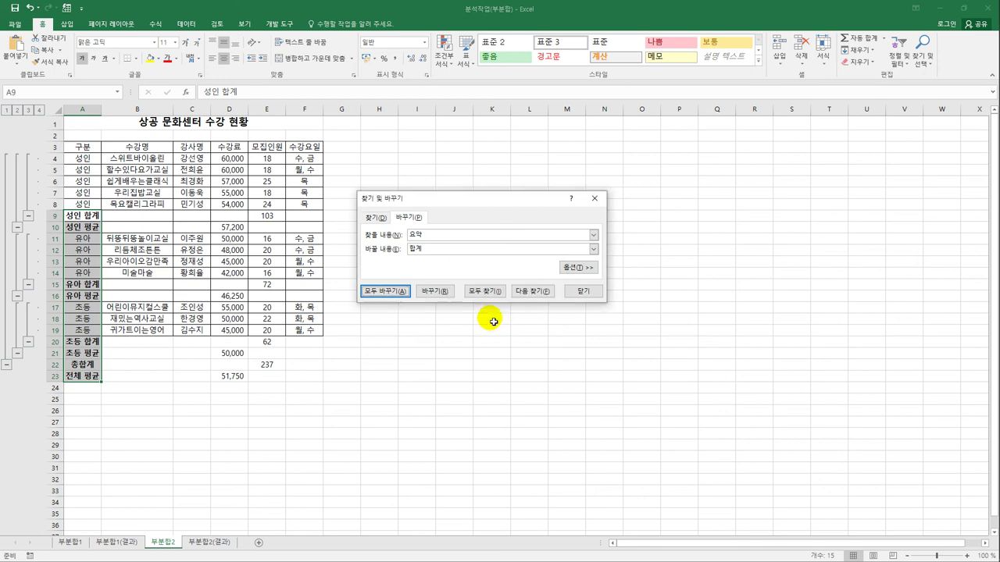
click(582, 292)
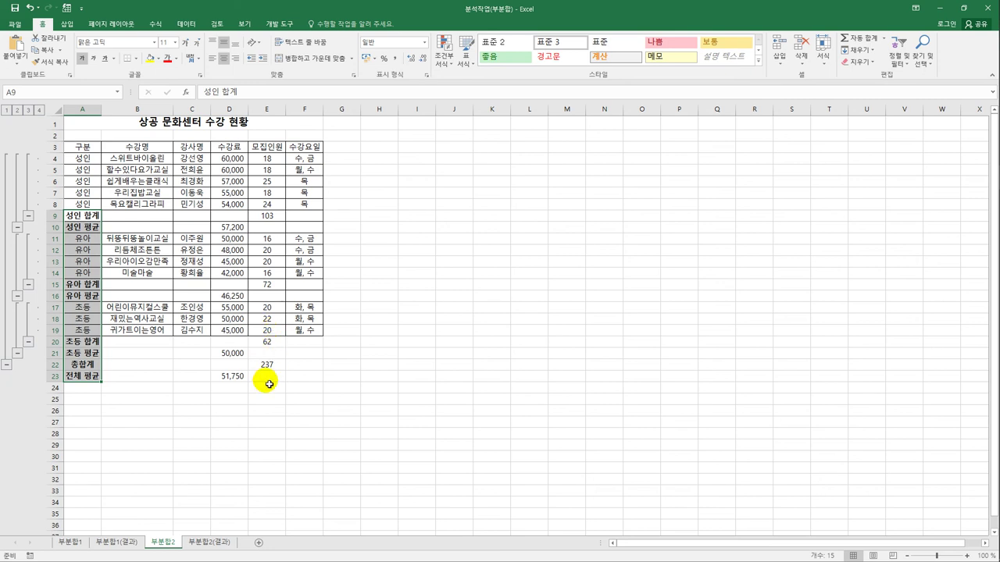
Compare the finished subtotals with the 부분합2(결과) sheet.
click(203, 541)
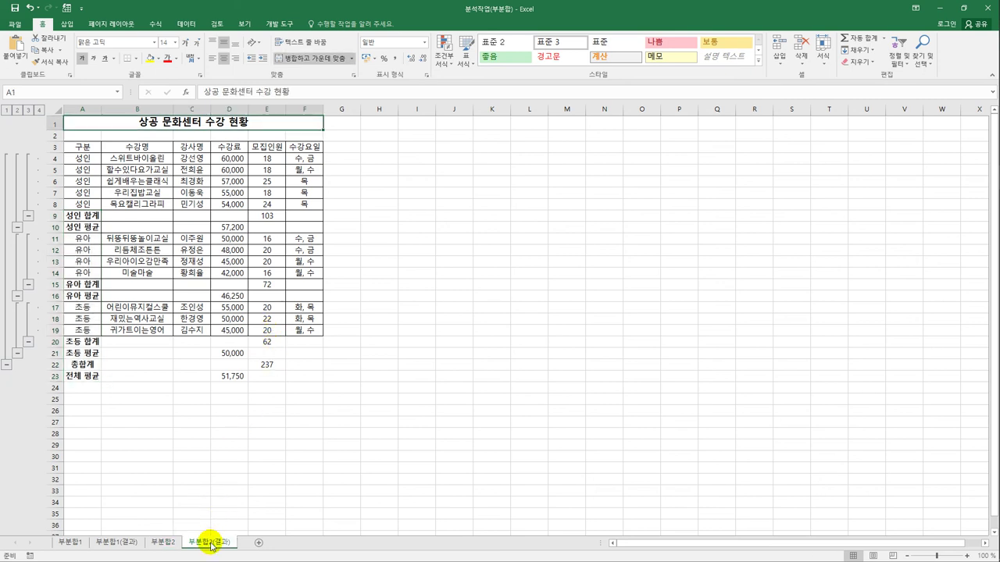
click(440, 495)
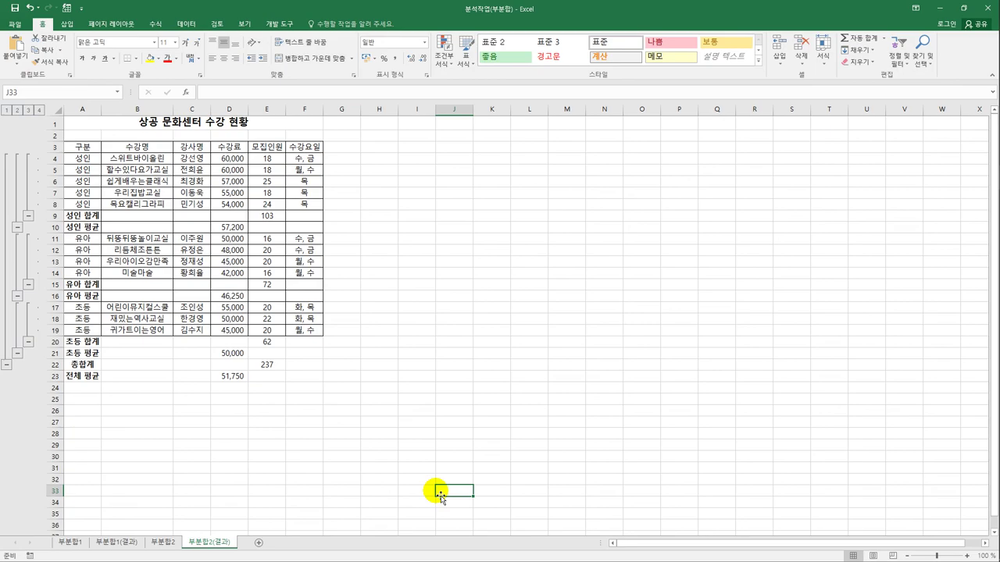